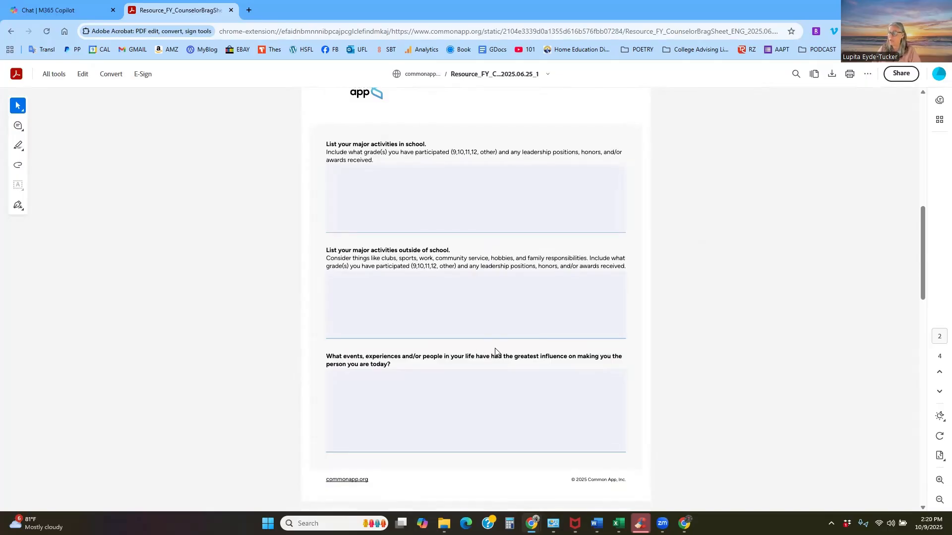
- Examine the questions on all four pages of the Common App counselor brag sheet, from school activities to additional information
scroll(495, 351, "down", 5)
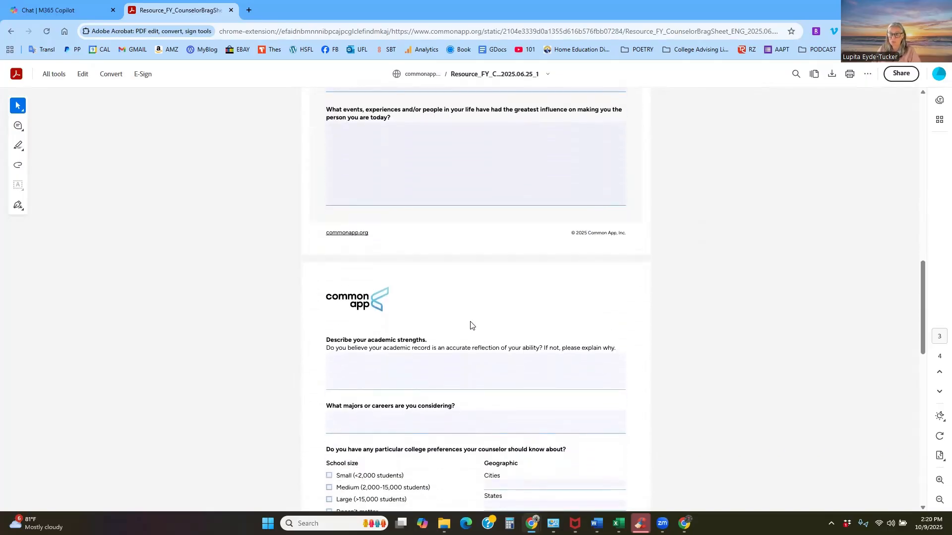
scroll(502, 321, "down", 1)
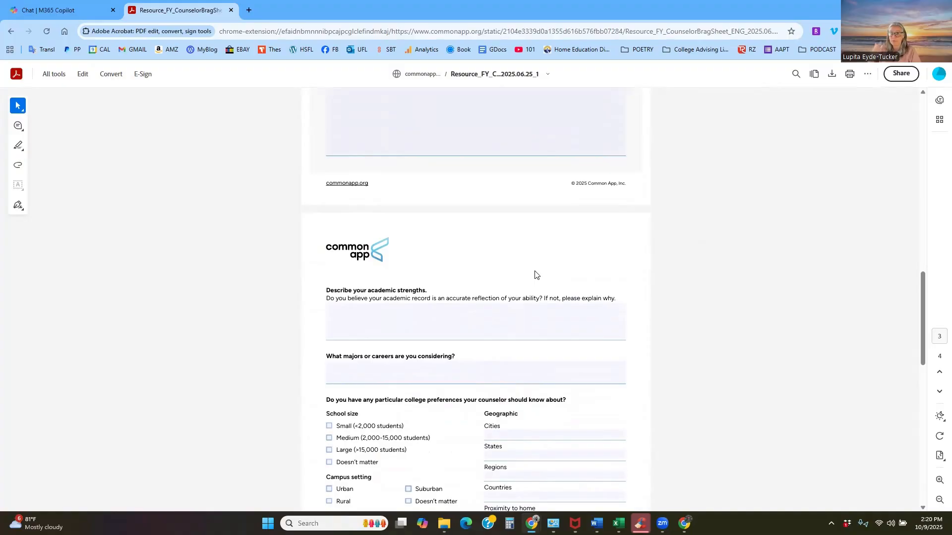
scroll(531, 274, "down", 1)
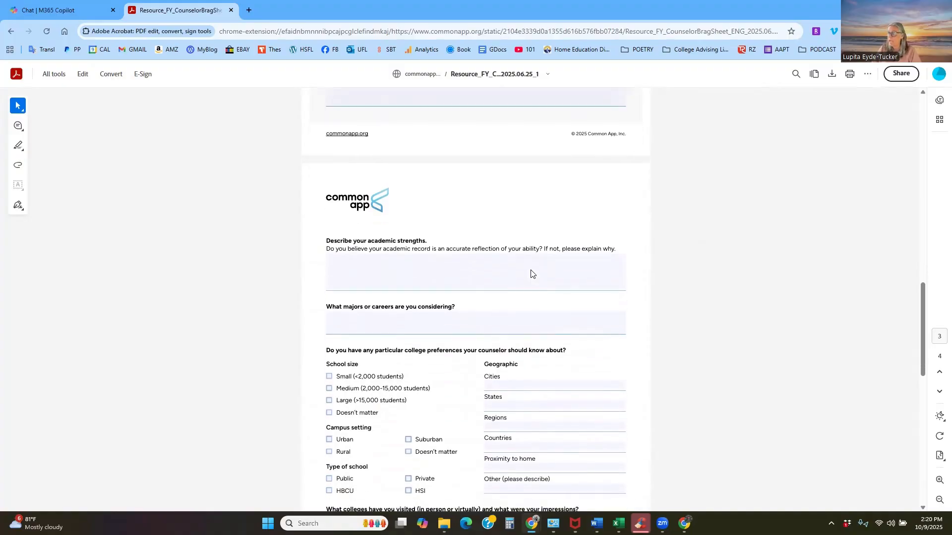
scroll(531, 274, "down", 1)
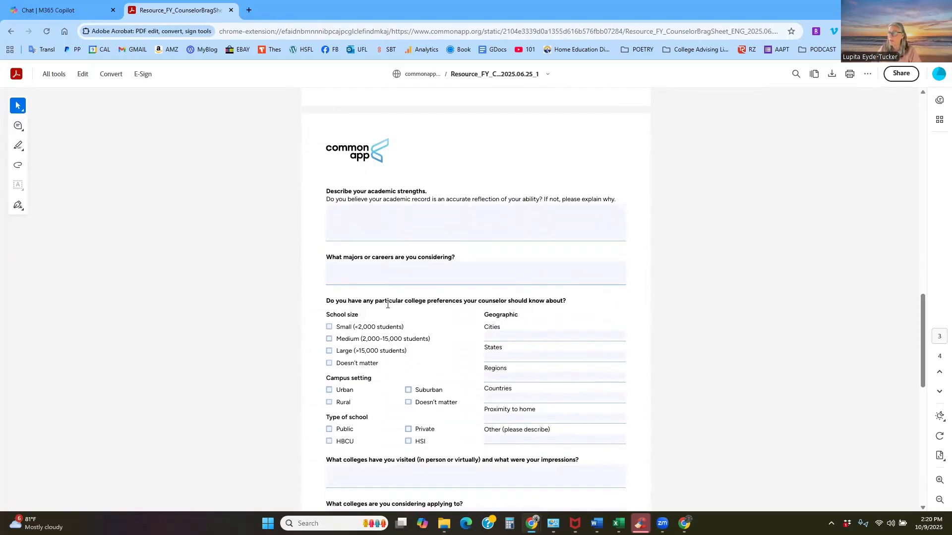
scroll(424, 308, "down", 1)
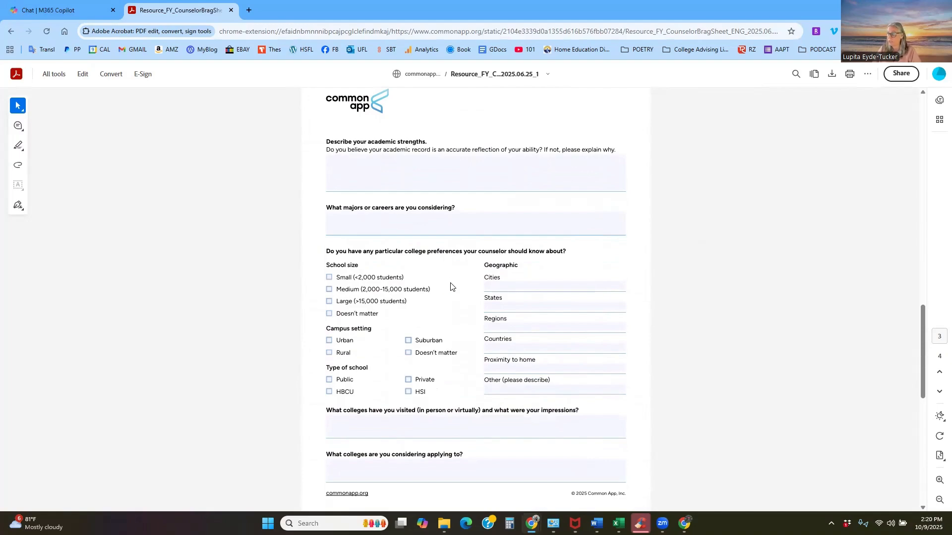
scroll(451, 287, "down", 3)
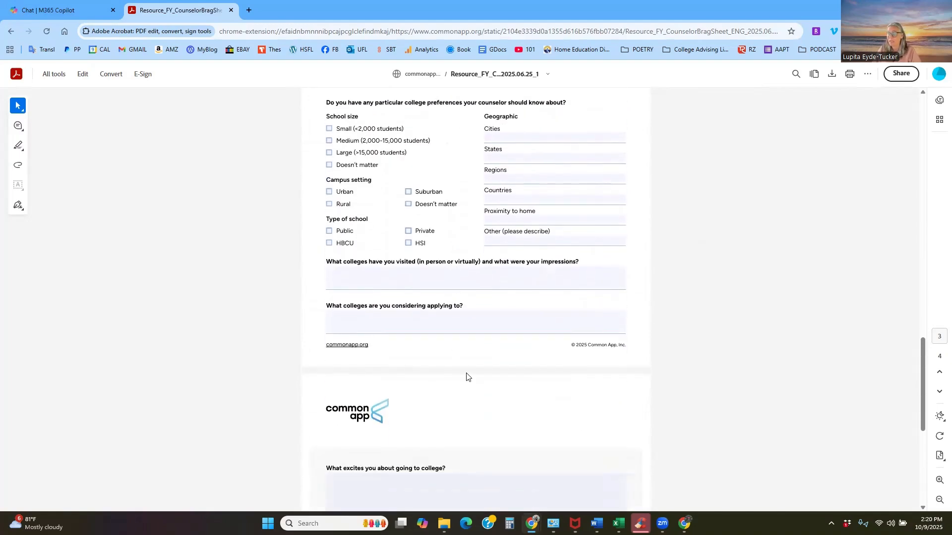
scroll(466, 376, "down", 1)
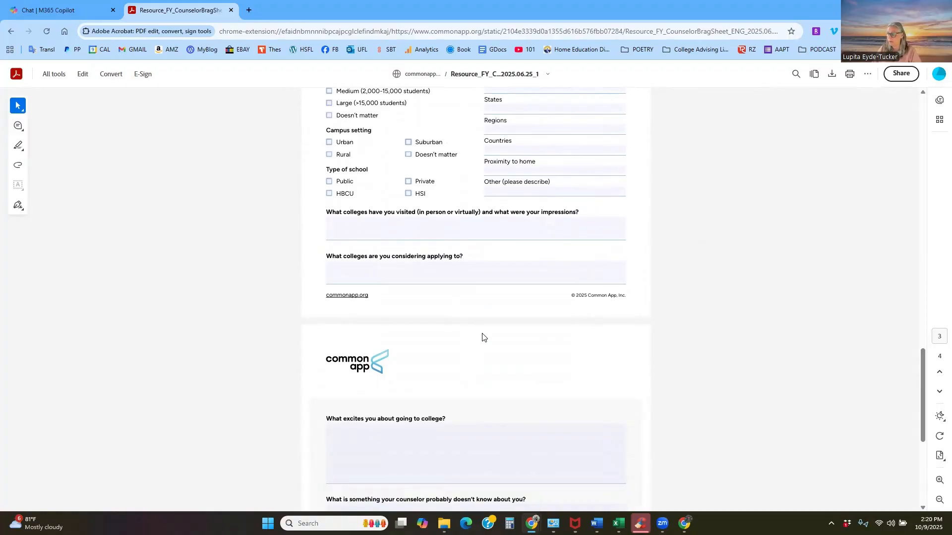
scroll(504, 331, "down", 1)
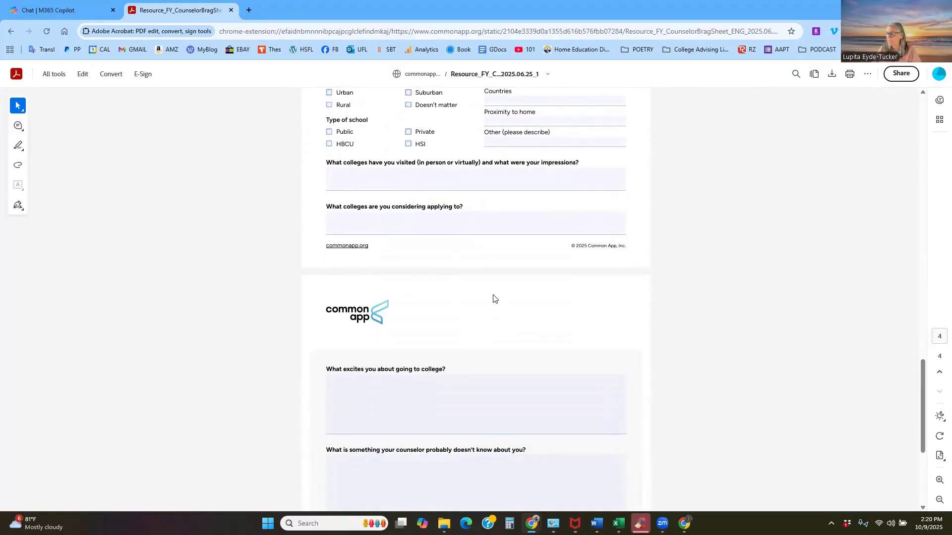
scroll(476, 320, "down", 4)
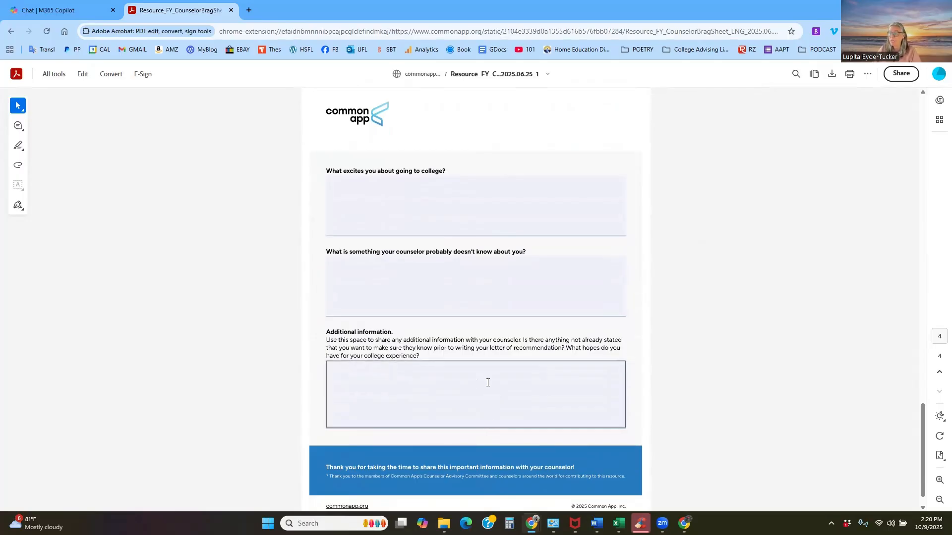
scroll(488, 382, "up", 12)
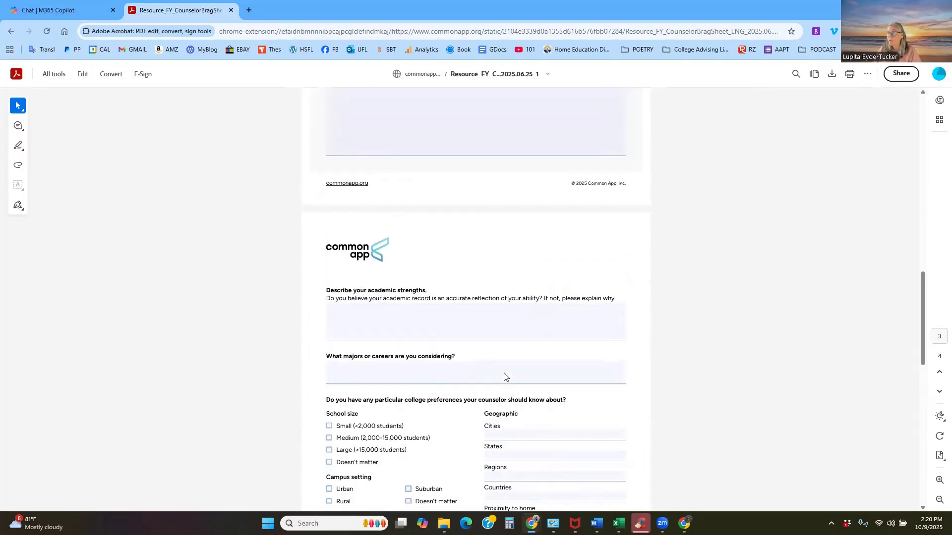
scroll(504, 377, "up", 10)
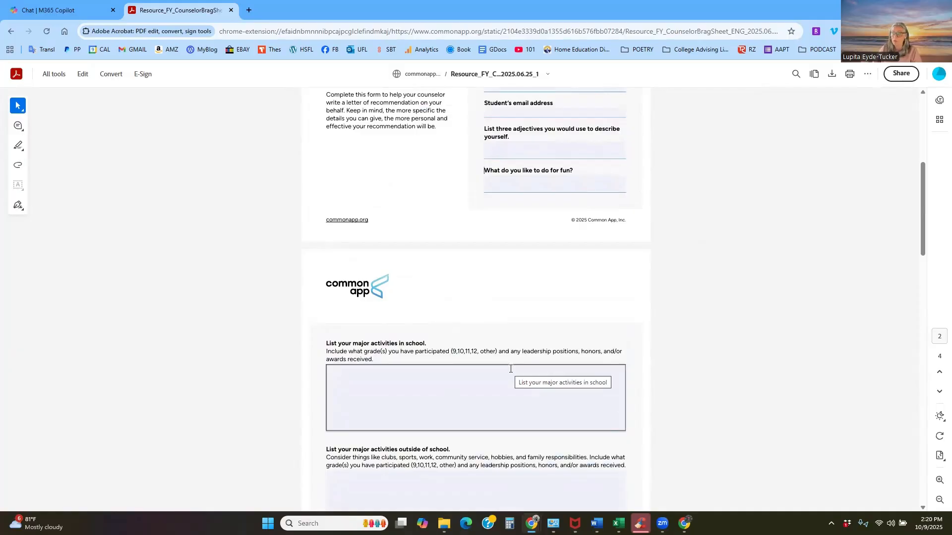
scroll(512, 372, "up", 6)
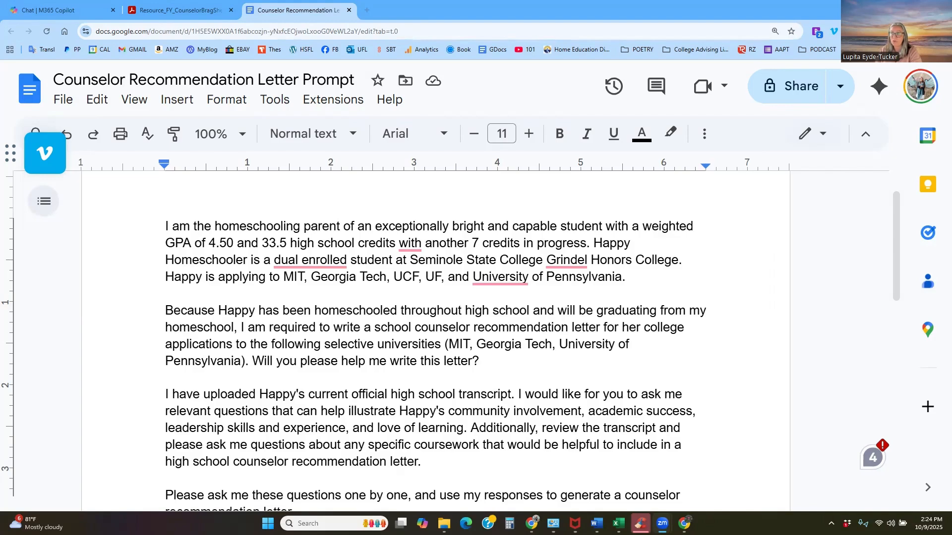
- Read the Counselor Recommendation Letter Prompt document through to its final paragraph, glancing back at the brag sheet
left_click(68, 103)
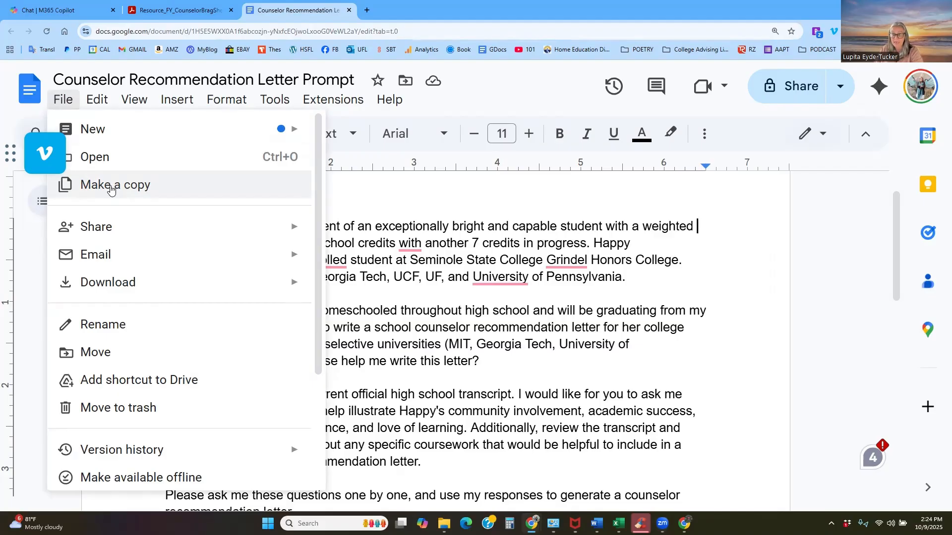
left_click(387, 229)
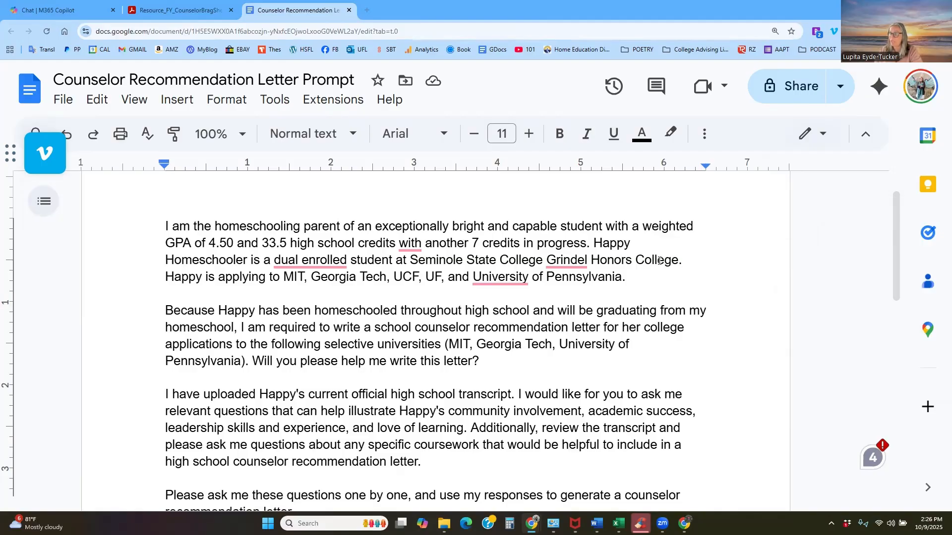
scroll(508, 305, "down", 1)
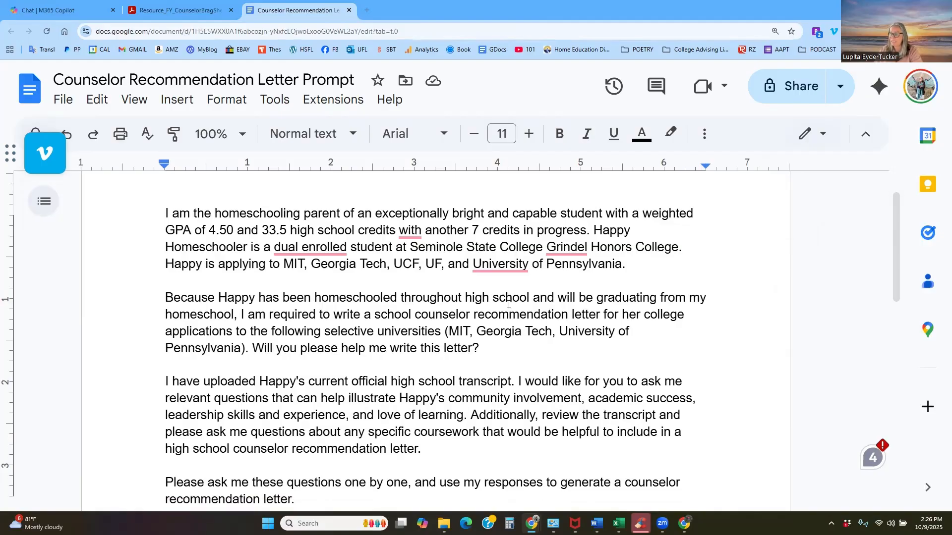
scroll(508, 304, "down", 1)
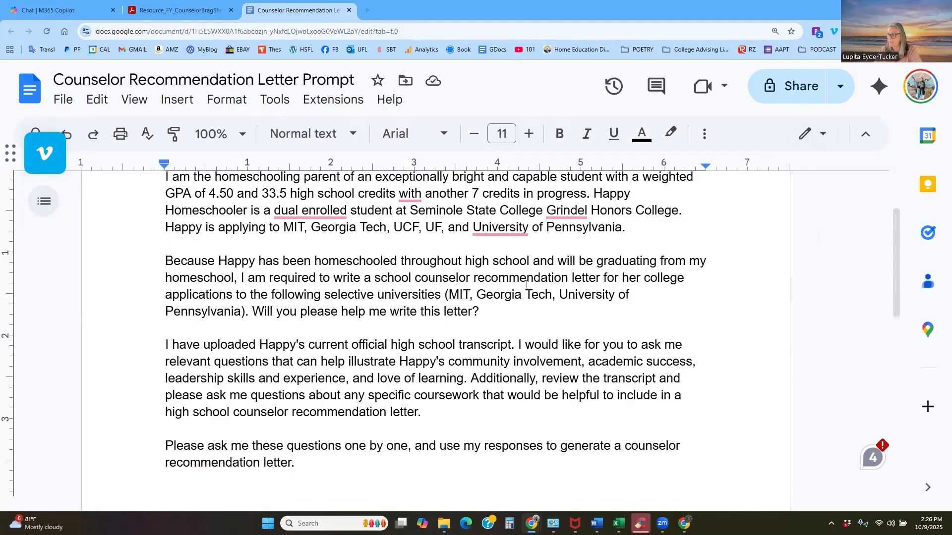
scroll(566, 286, "down", 1)
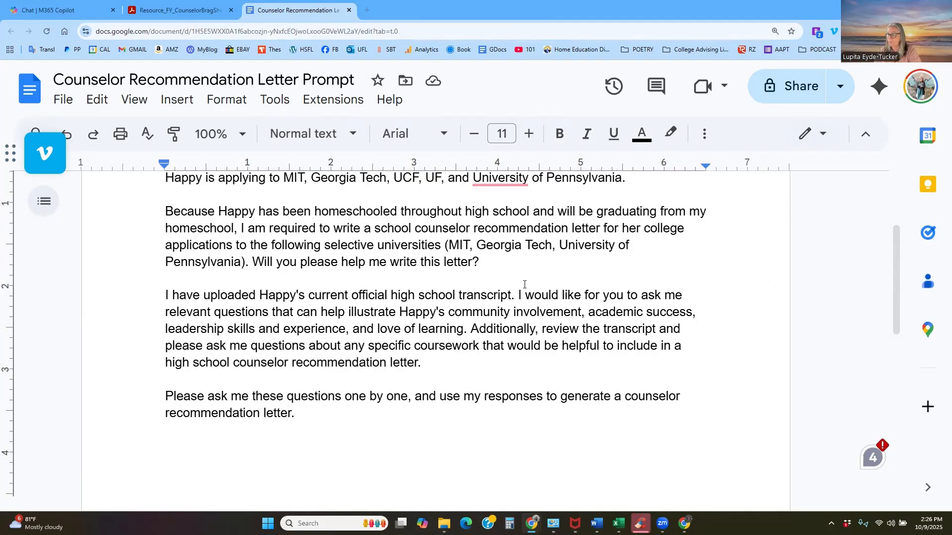
scroll(529, 292, "down", 2)
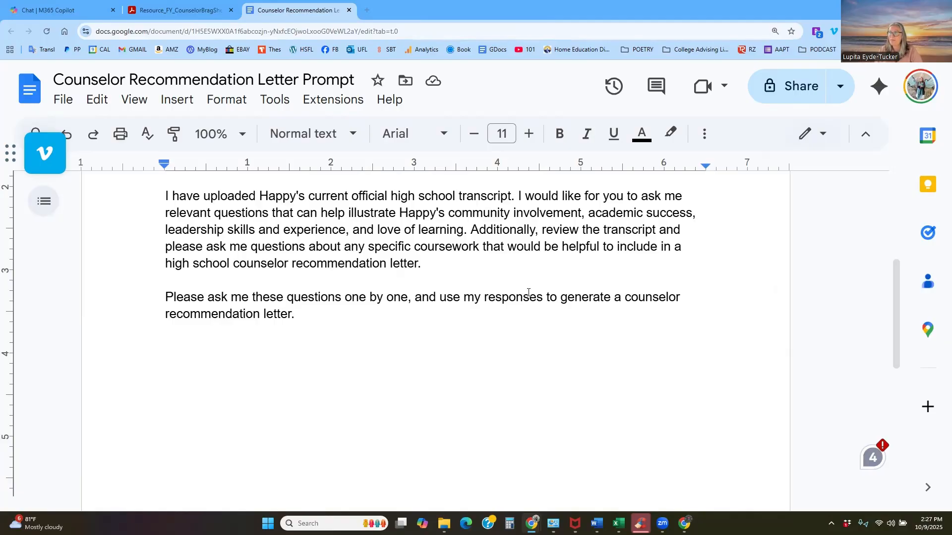
left_click(219, 10)
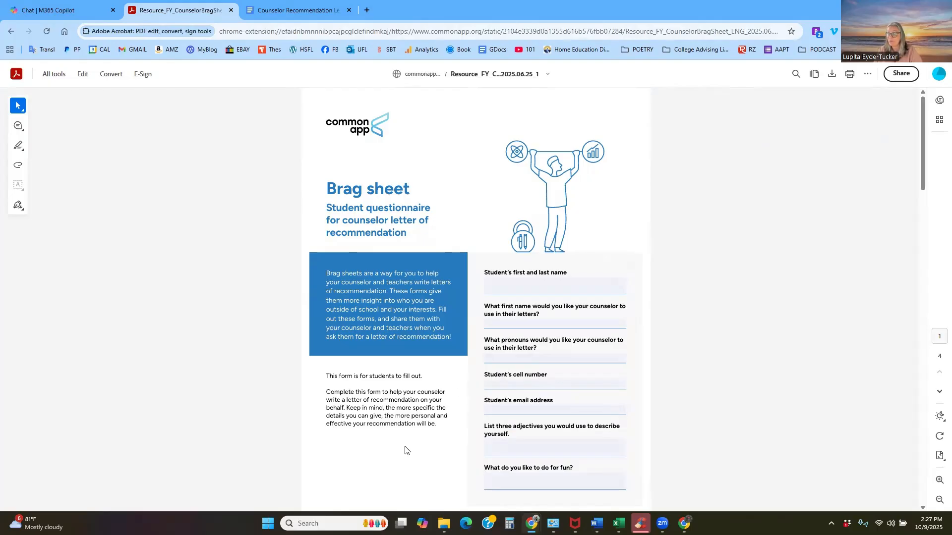
left_click(299, 8)
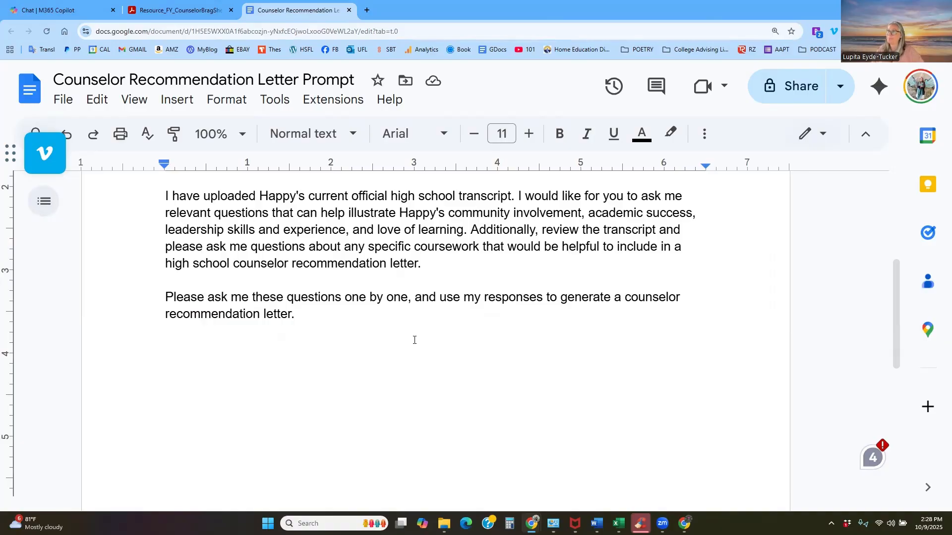
- Switch to the M365 Copilot chat and paste the full counselor recommendation letter prompt into the message, checking its text
left_click(95, 7)
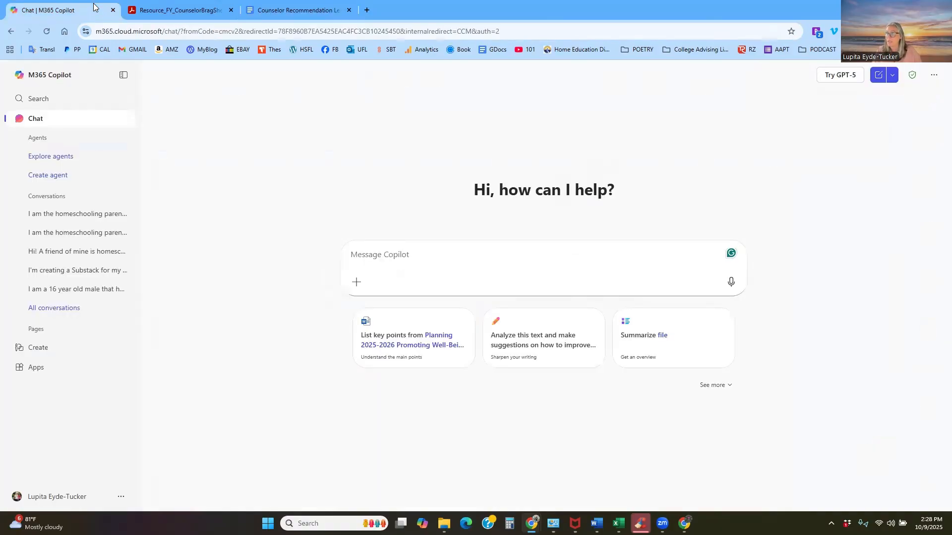
left_click(511, 252)
key("ctrl+v")
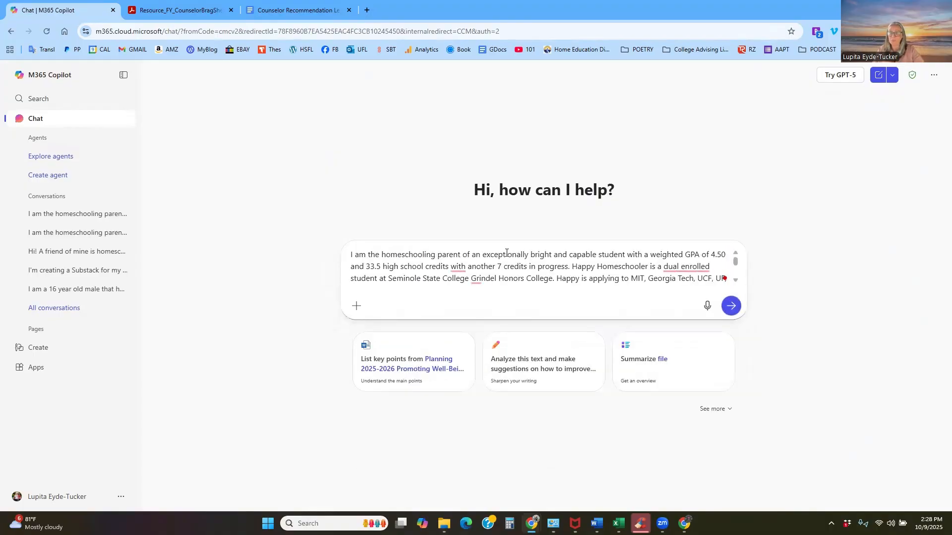
scroll(506, 251, "down", 10)
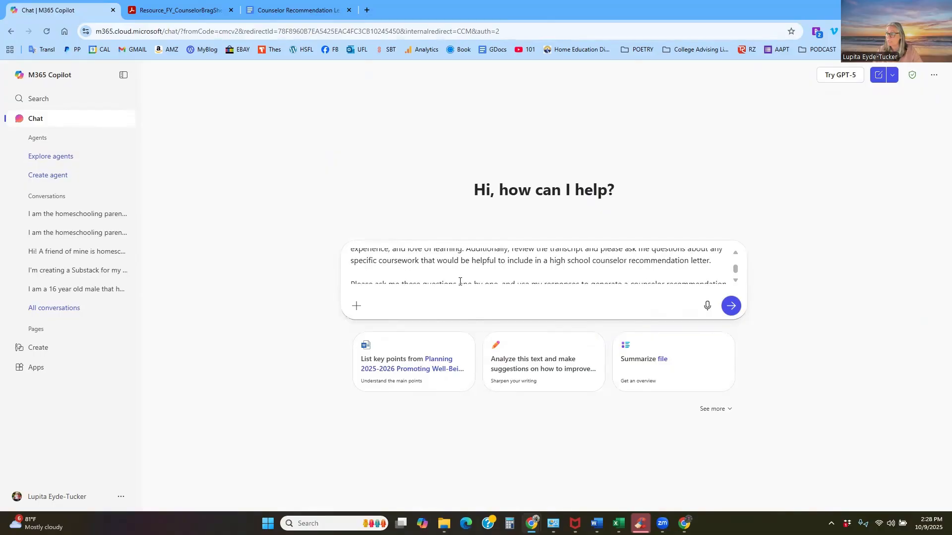
scroll(466, 276, "up", 10)
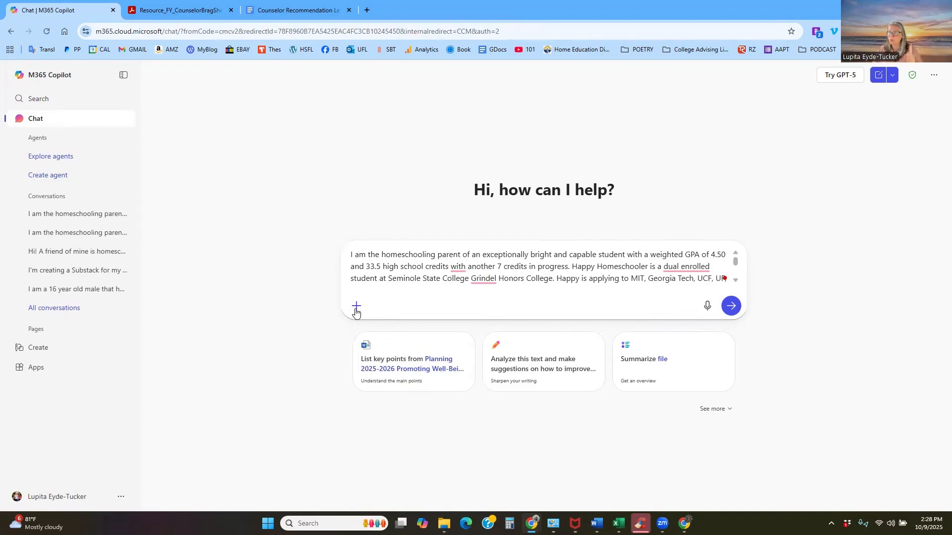
- Attach the Grade-level-Sample-Transcript PDF from the Dropbox Transcripts folder to the prompt and send it
left_click(356, 306)
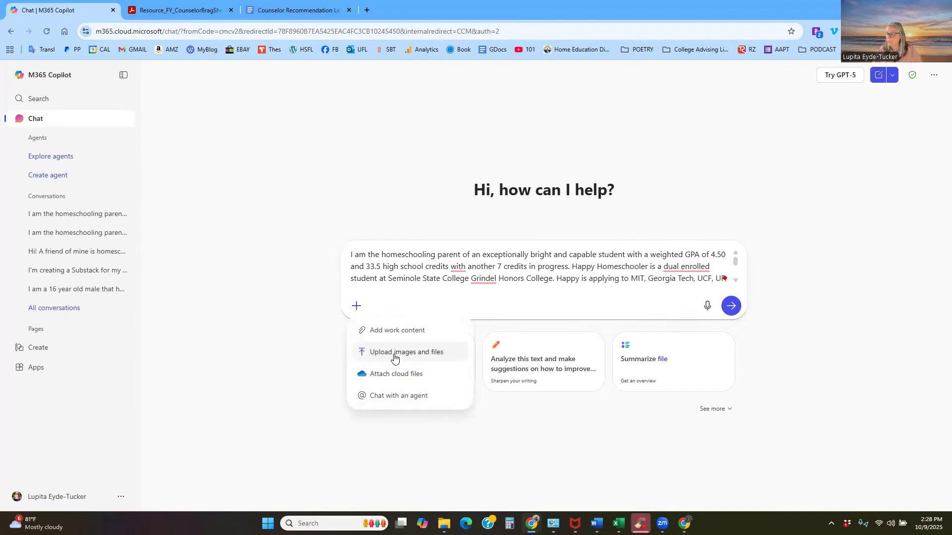
left_click(394, 354)
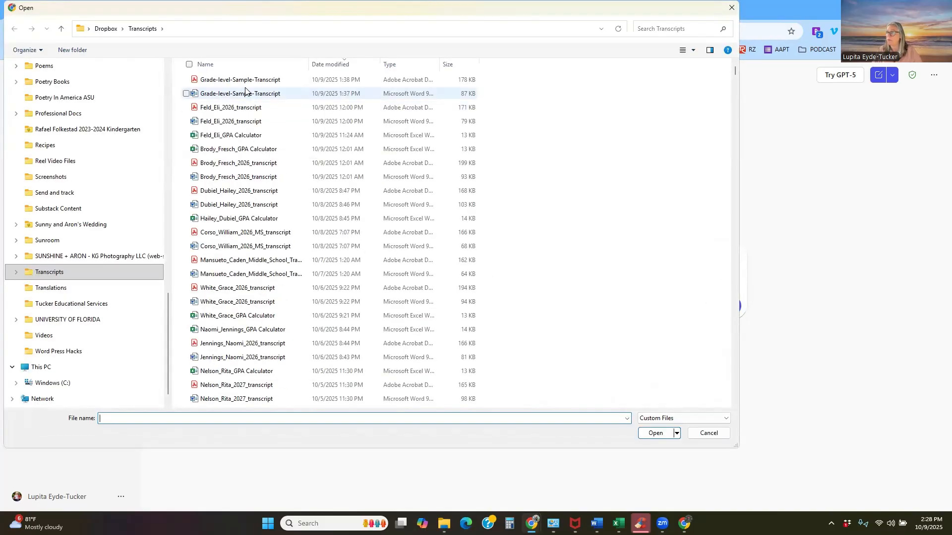
left_click(248, 81)
left_click(656, 434)
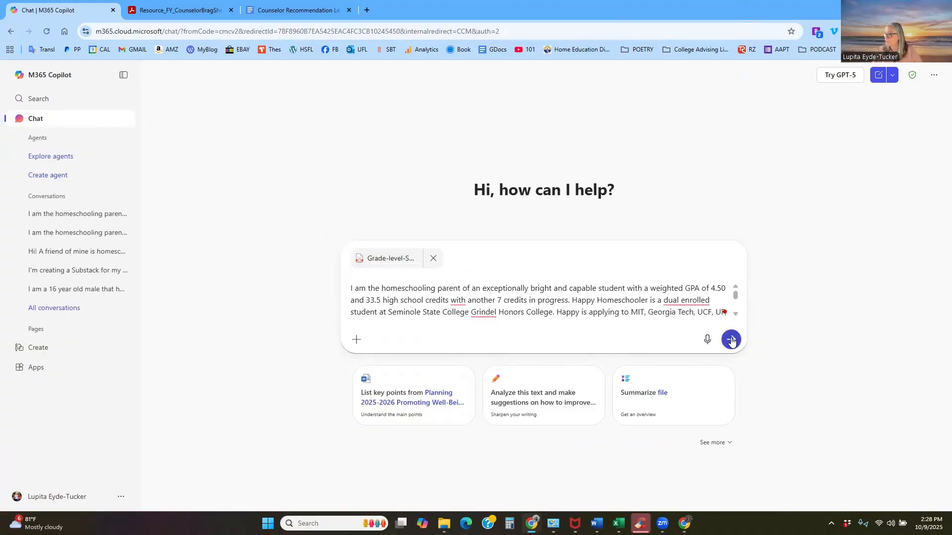
left_click(728, 341)
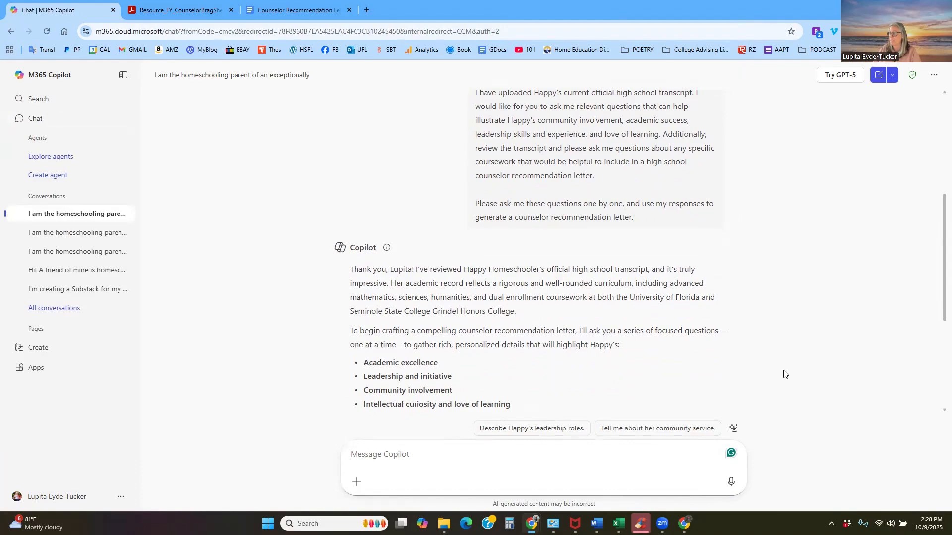
- Read Copilot's first question, paste the prepared answer about the student's self-taught history and sewing and her dual enrollment studies, and send it
scroll(783, 376, "down", 1)
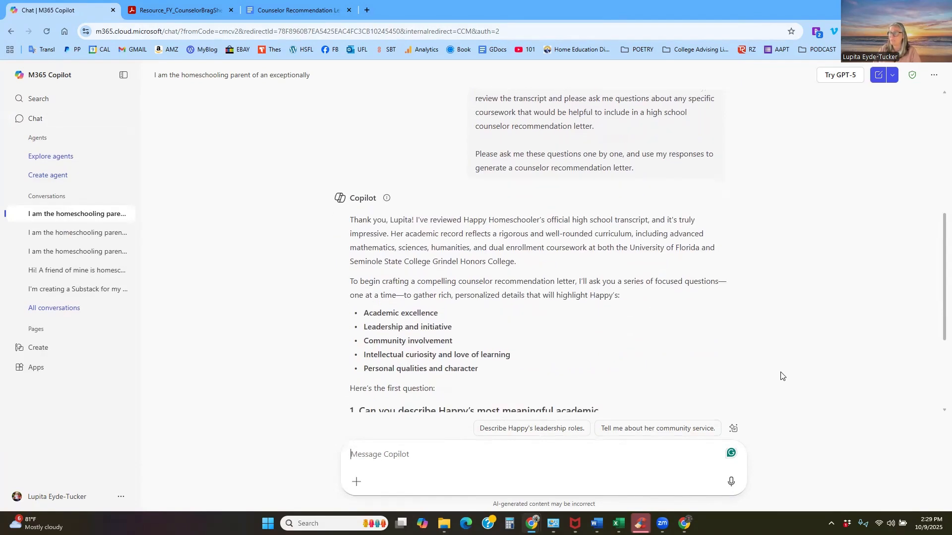
scroll(780, 376, "down", 1)
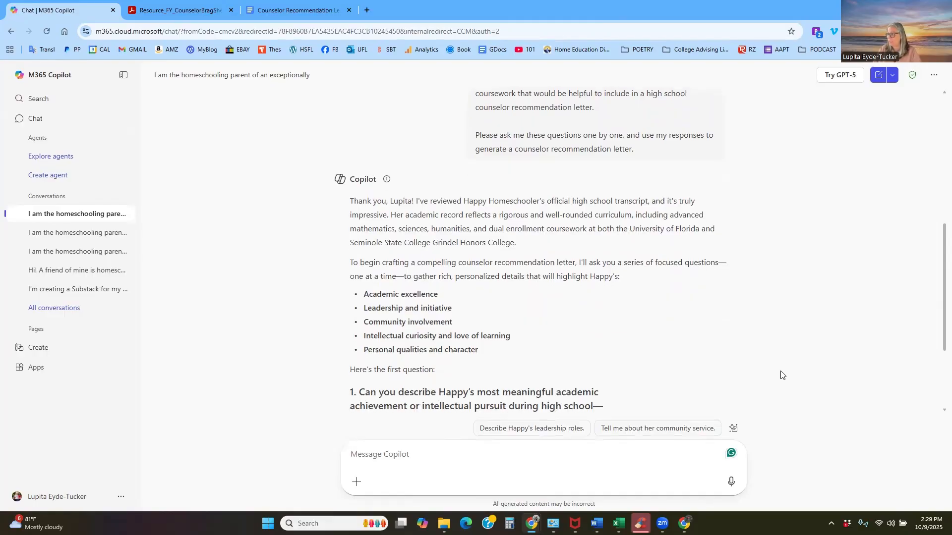
scroll(779, 375, "down", 1)
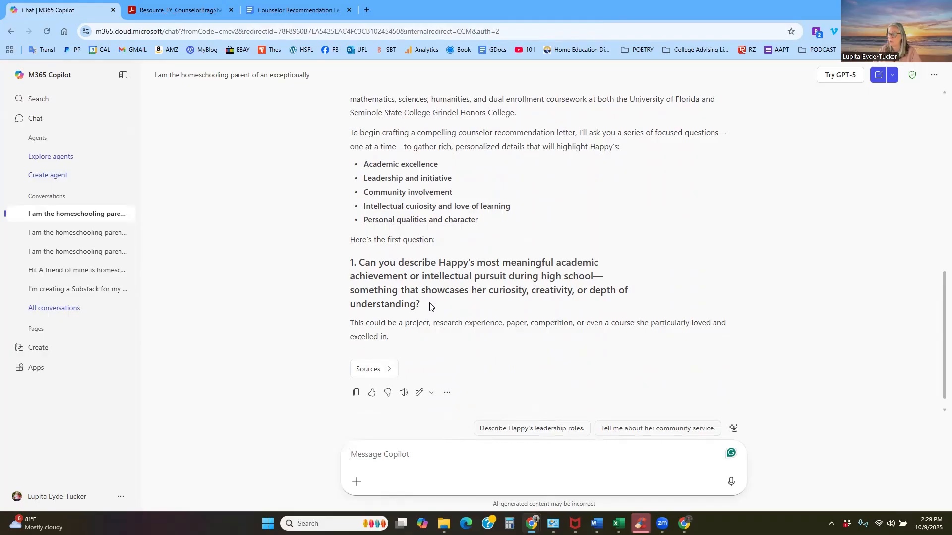
scroll(449, 313, "down", 1)
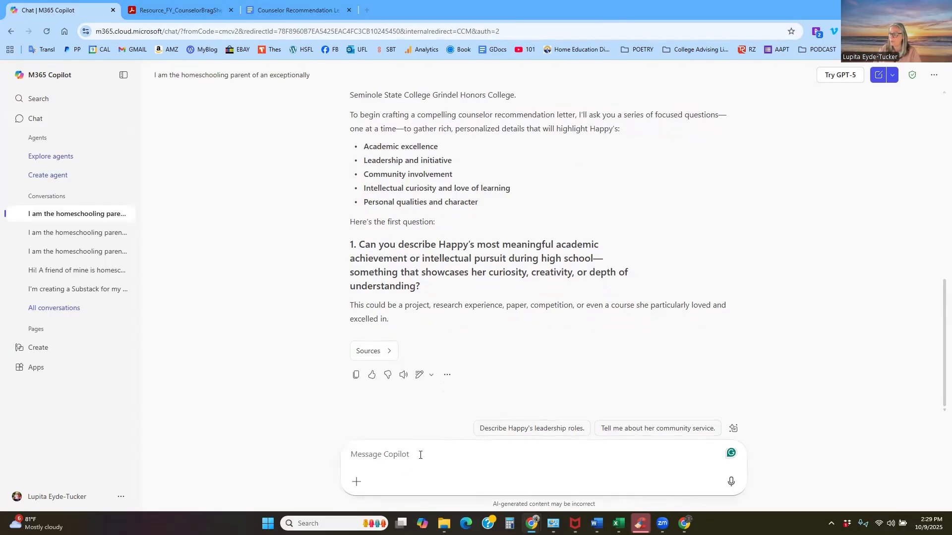
key("ctrl+v")
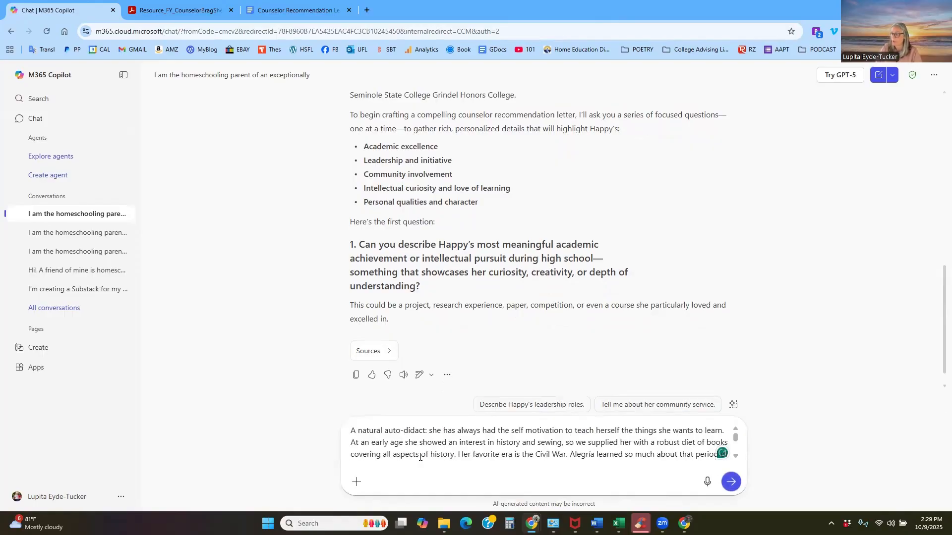
scroll(481, 450, "down", 3)
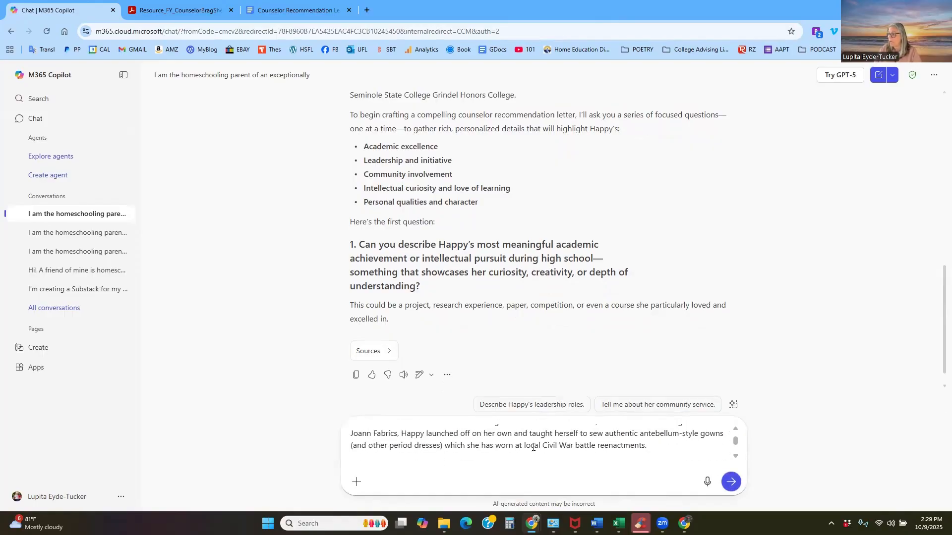
scroll(526, 431, "down", 5)
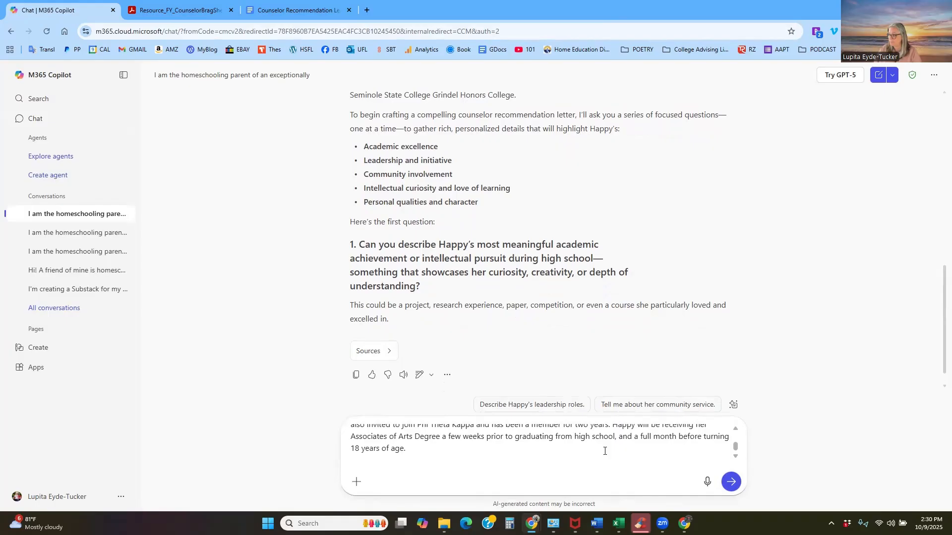
left_click(731, 482)
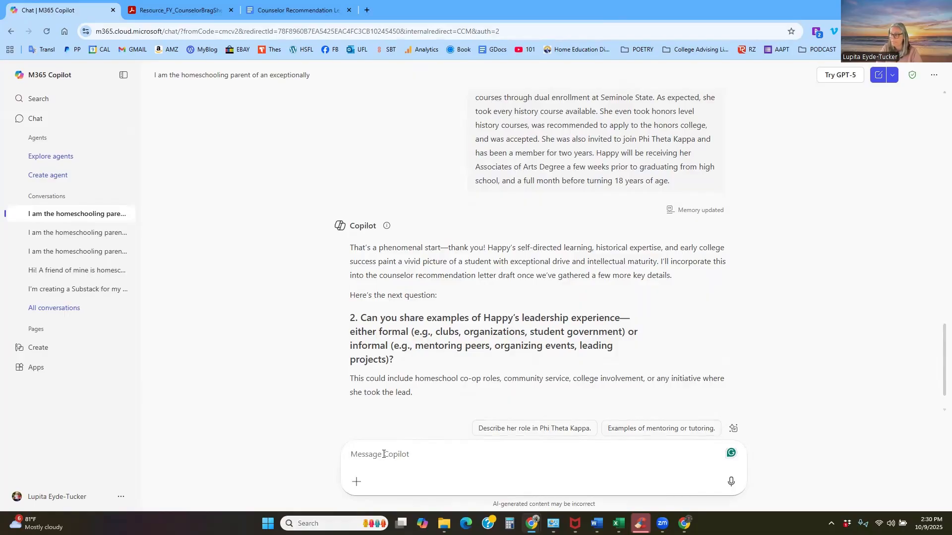
- Answer question 2 on leadership with the prepared text on Spanish tutoring, volunteering and the SGA Executive Board seat, check it and send it
key("ctrl+v")
scroll(476, 450, "down", 5)
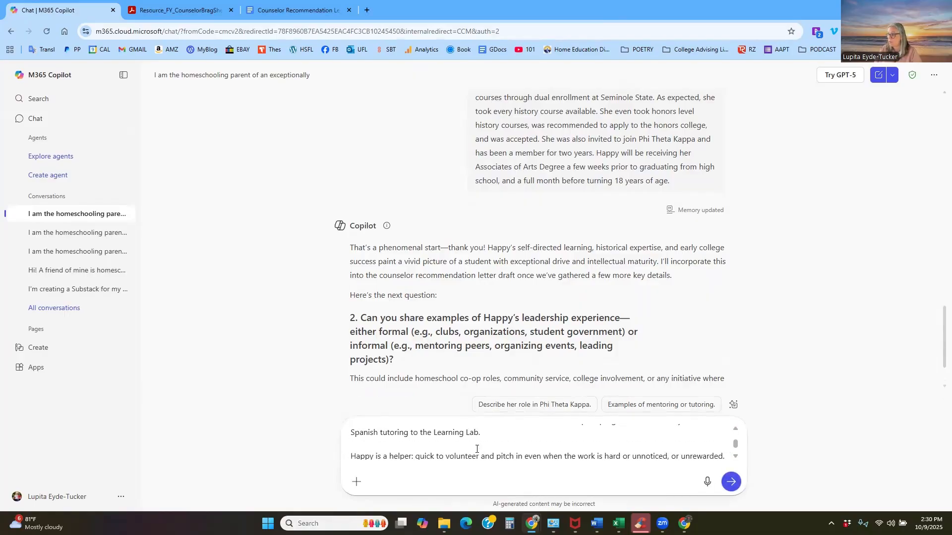
scroll(481, 449, "down", 3)
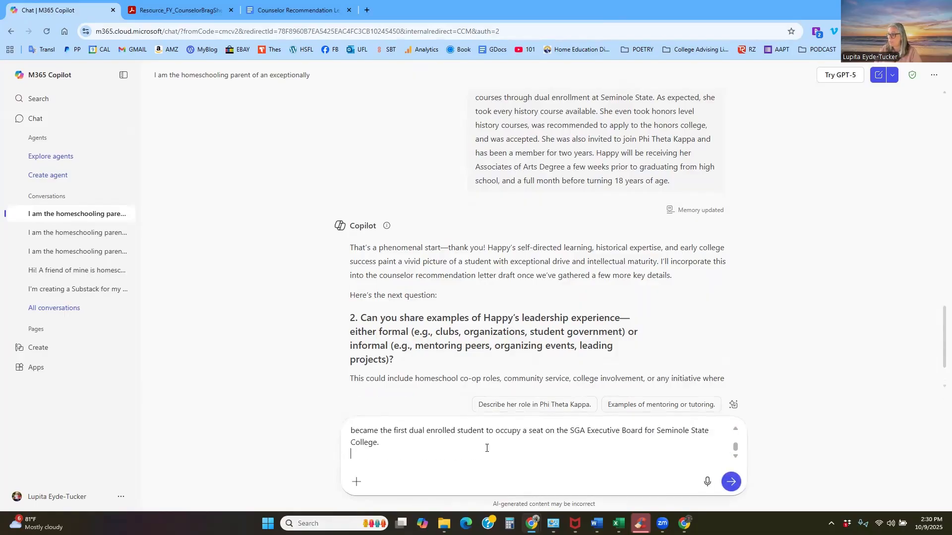
left_click(731, 481)
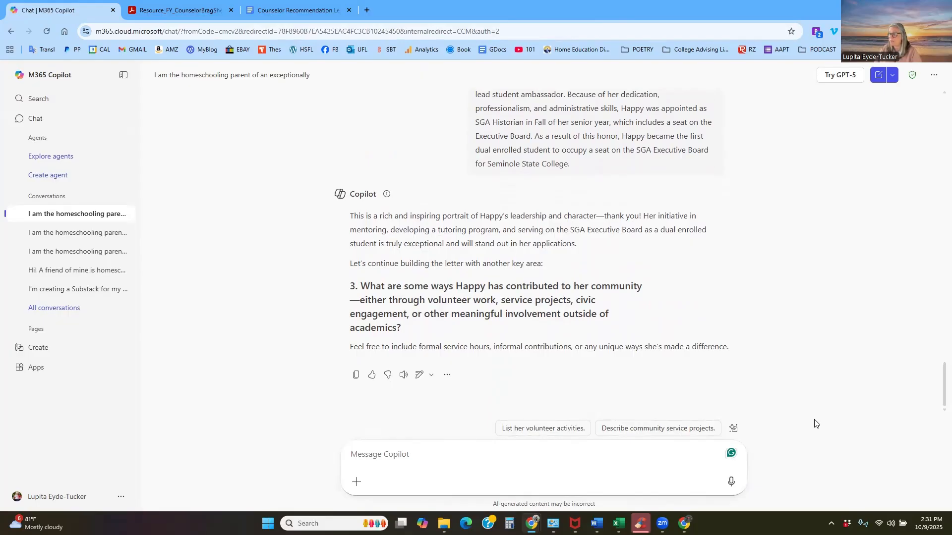
- Start the reply to question 3 on community contribution with "The information I already shared about her tutoring Spanish at the college"
left_click(540, 459)
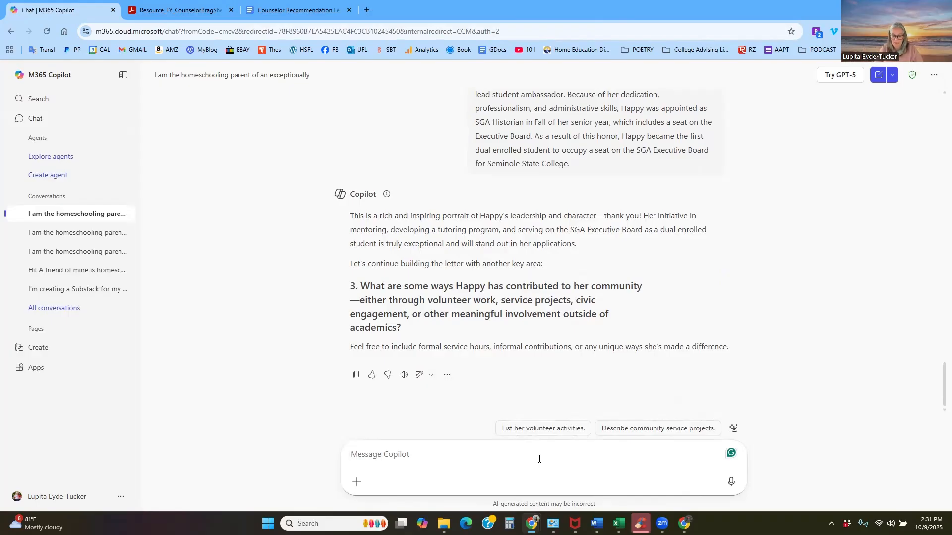
type("The informa")
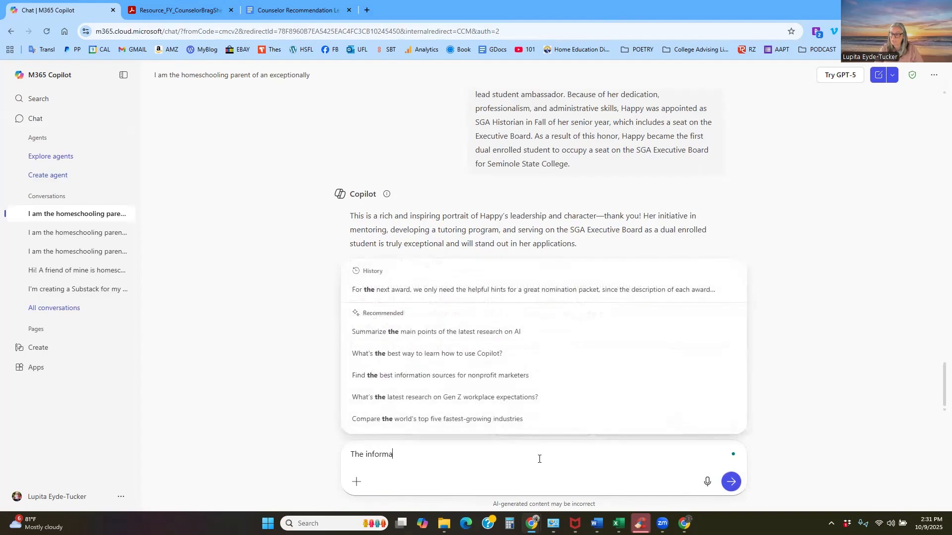
type("tion I alre")
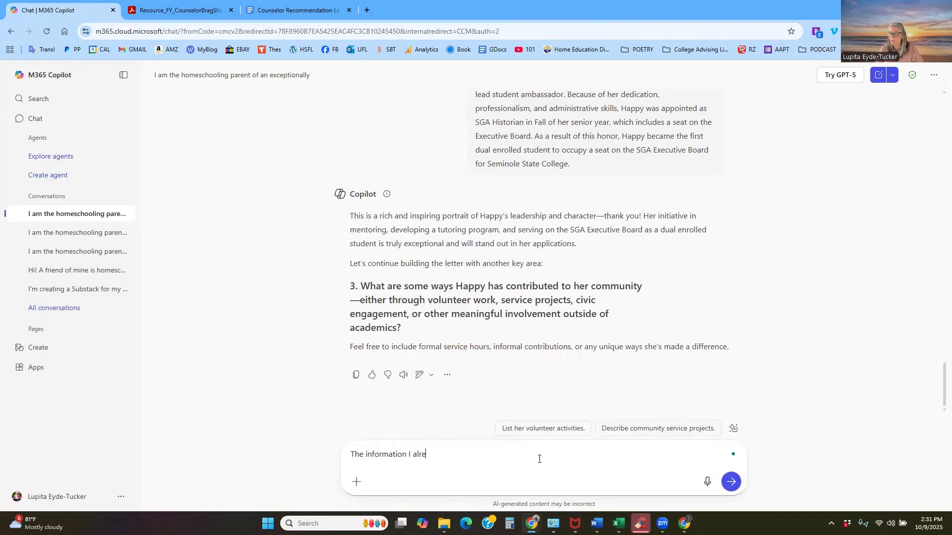
type("dy sdy a")
key("BackSpace")
type("shared about h")
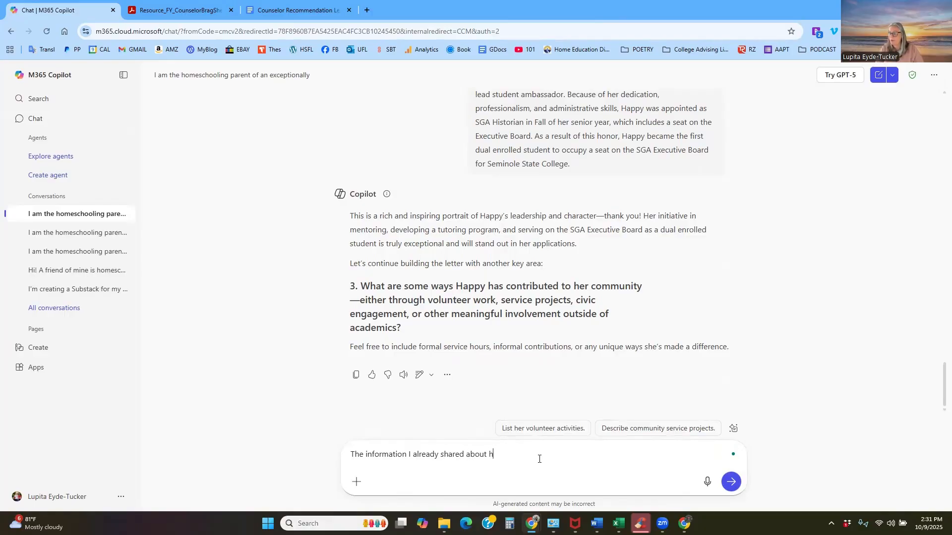
type("er tutoring Spanish at the college and her invo")
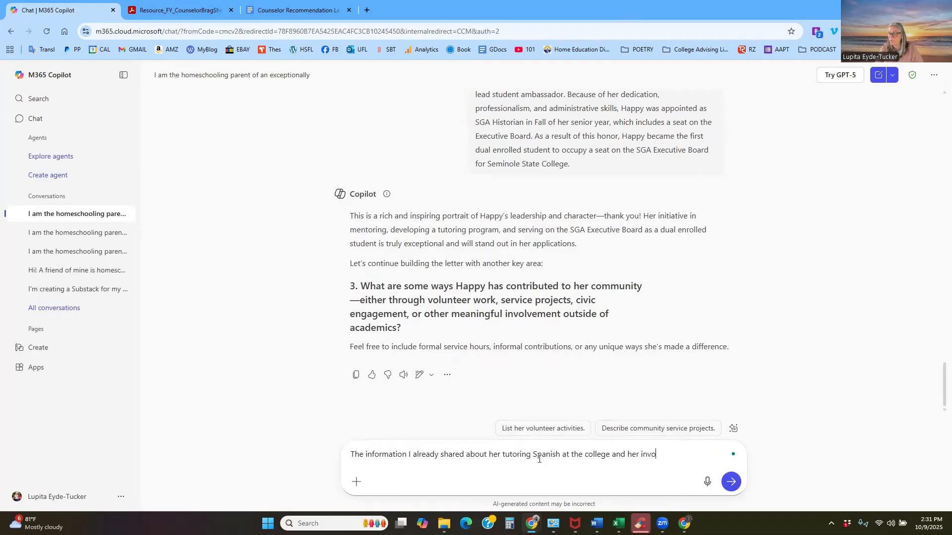
type("lvement all four years of hi")
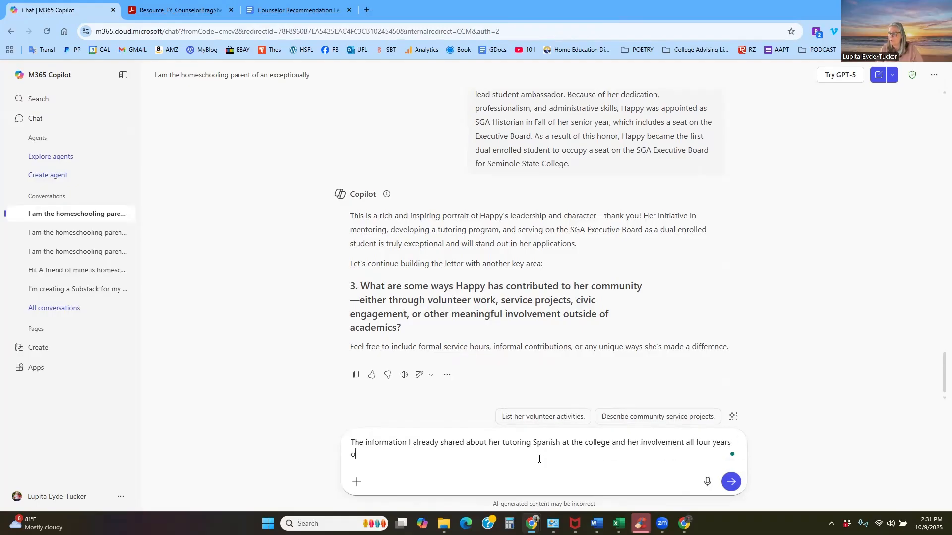
type("gh school in the Sudent Governmen")
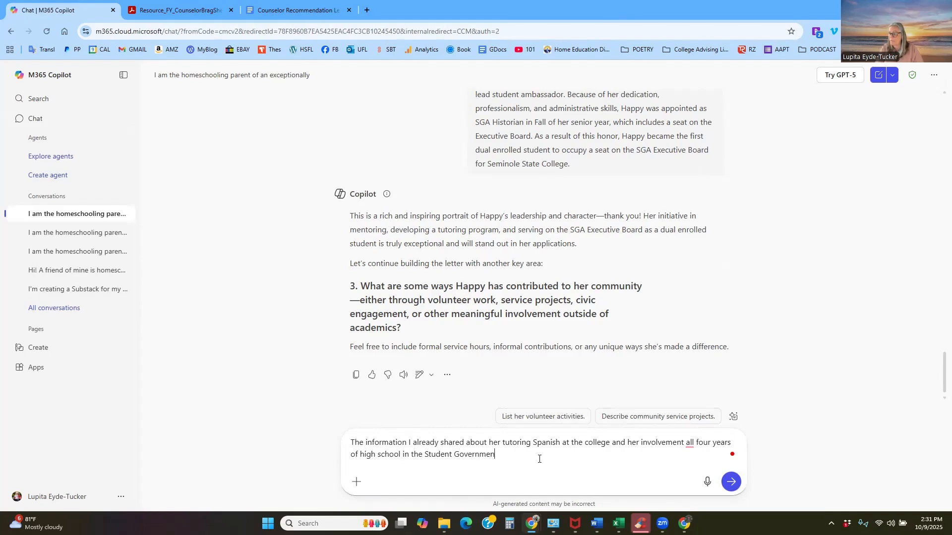
type("t Assoo")
- Continue the reply with "and her involvement all four years of high school in the Student Government Association at Seminole State College are"
key("BackSpace")
key("BackSpace")
type("ocial")
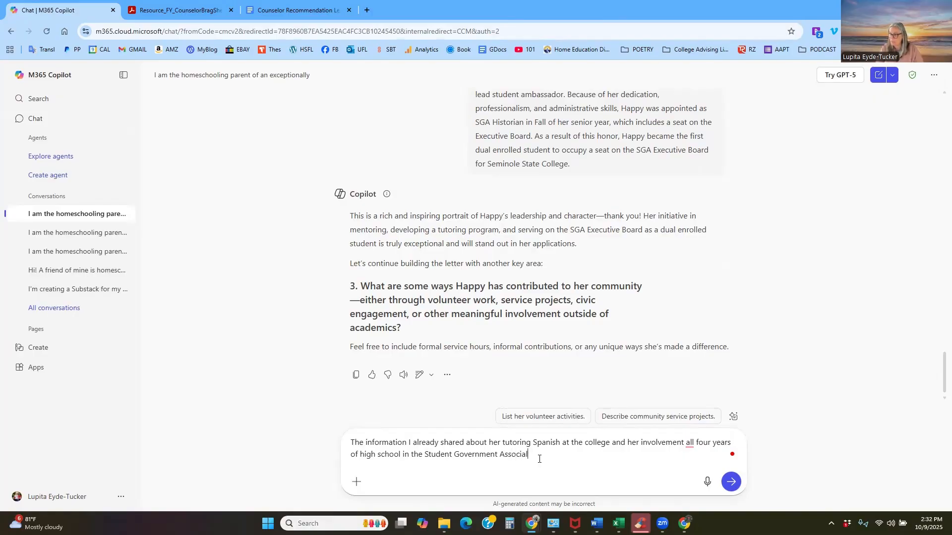
type("t")
type("tion at Seminole State College are")
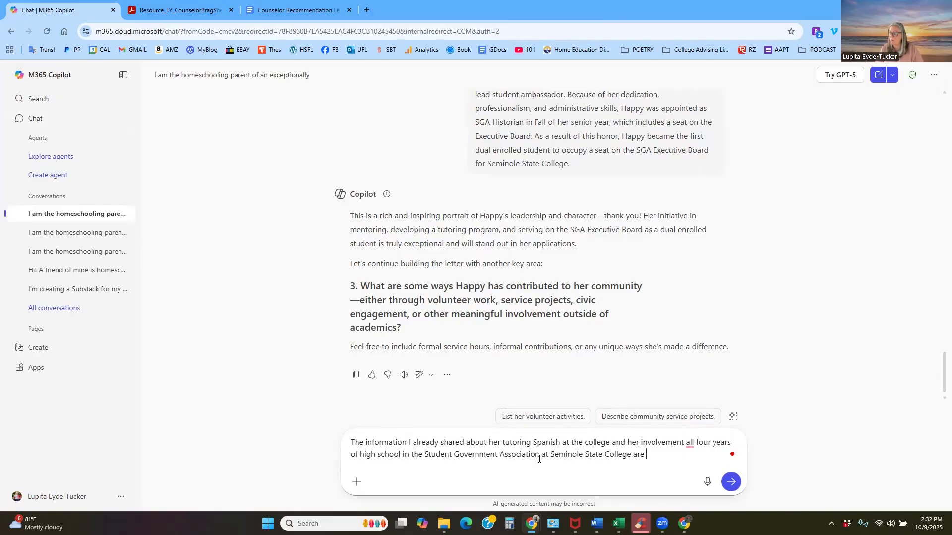
type(" the exempl")
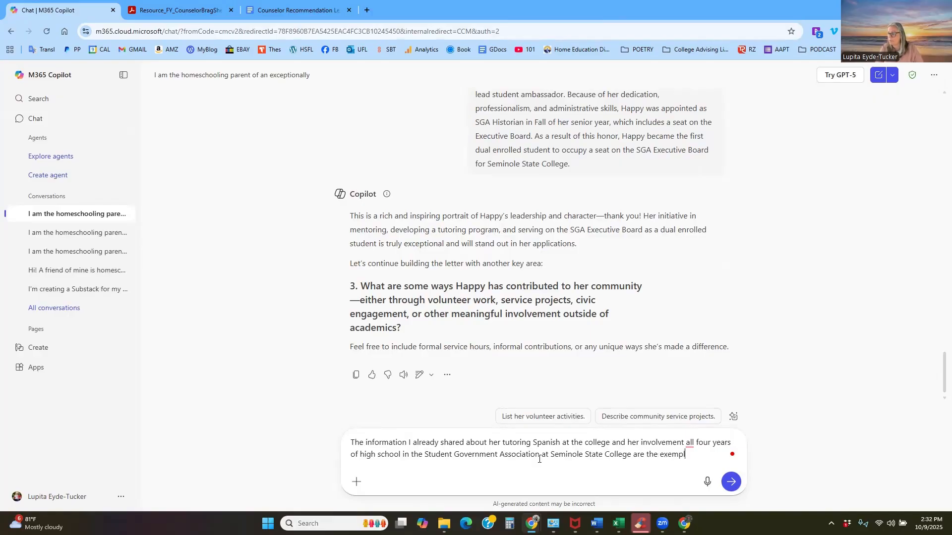
- Finish the question 3 reply with "the examples for this questions." and send it to Copilot
key("BackSpace")
key("BackSpace")
key("BackSpace")
key("BackSpace")
type("amples ")
type("or in")
key("BackSpace")
key("BackSpace")
key("BackSpace")
type("r this questions.")
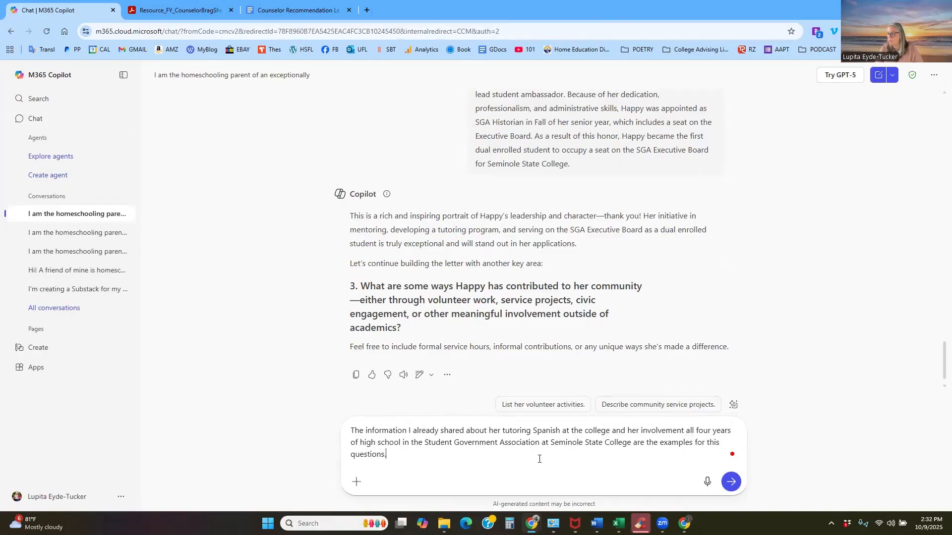
key("Return")
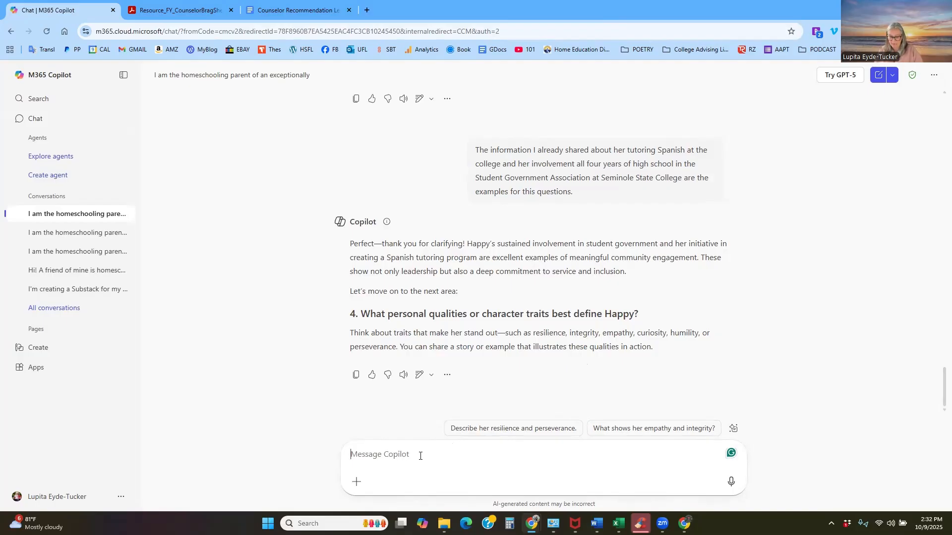
- Answer question 4 on personal qualities with the prepared text on challenging herself, methodical time management and curiosity, and send it
key("ctrl+v")
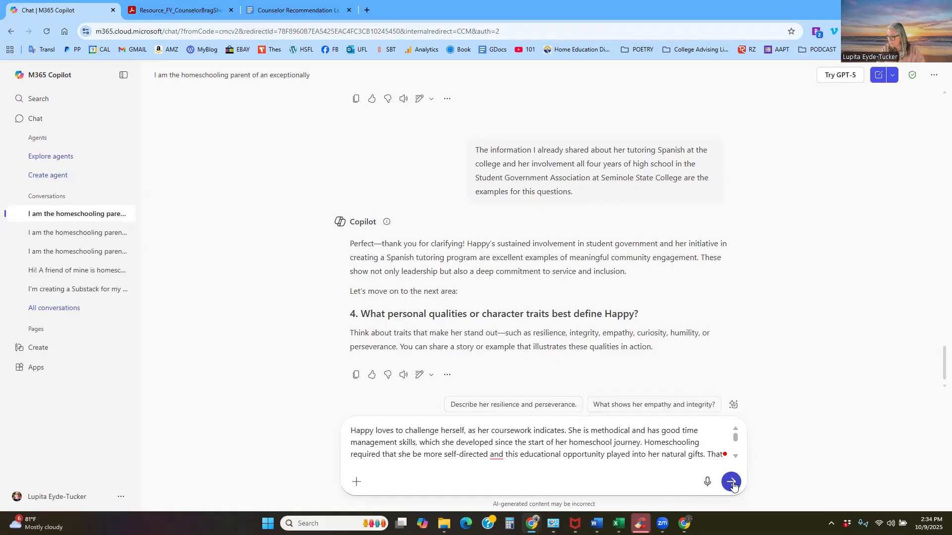
left_click(733, 484)
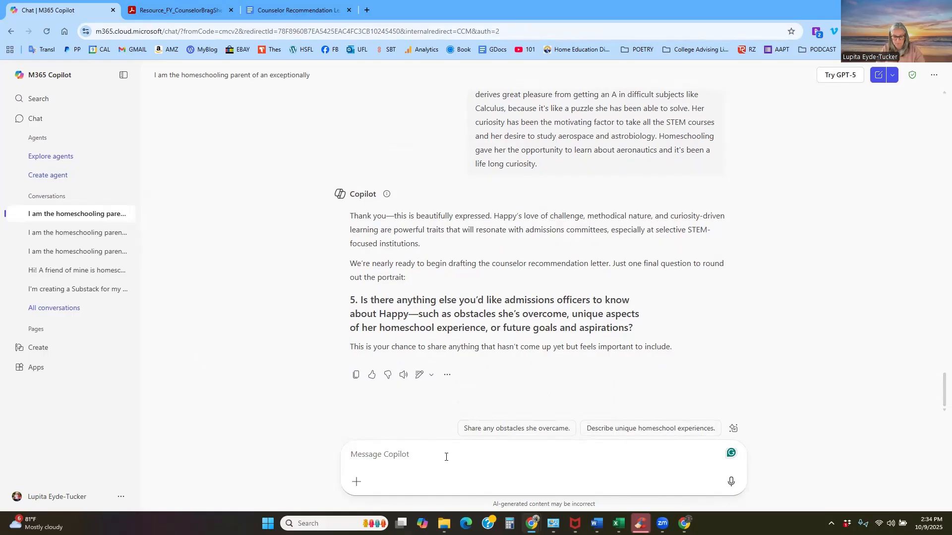
- Enter for question 5 "Her future goal is to work in aerospace and make significant impacts in that industry through innovation and cutting edge technology."
type("Her future goa")
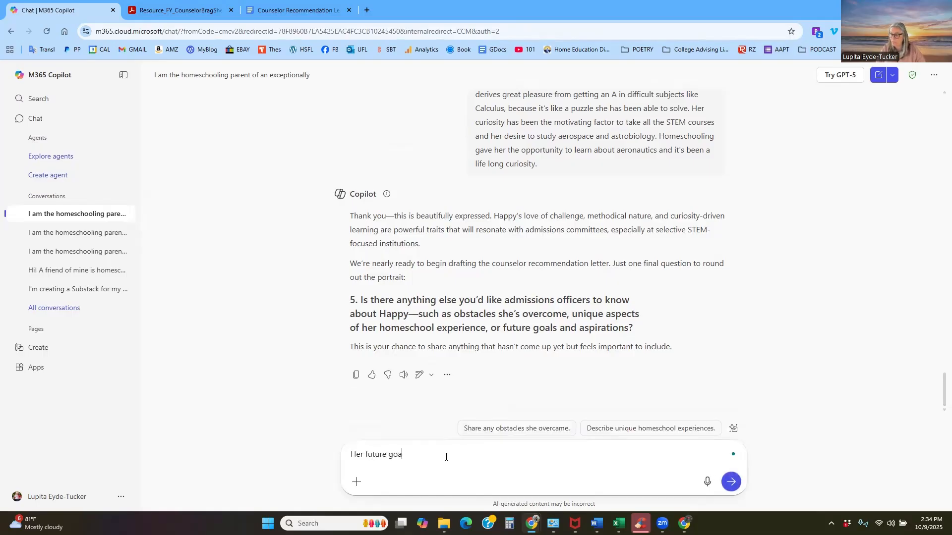
type("l is to work in aerospace ad")
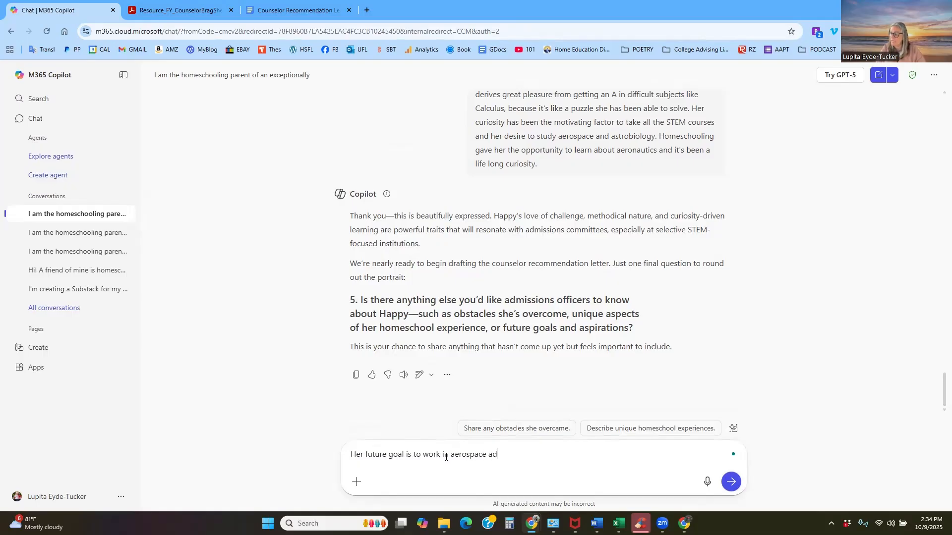
key("BackSpace")
type("s")
key("BackSpace")
type("nd make signi")
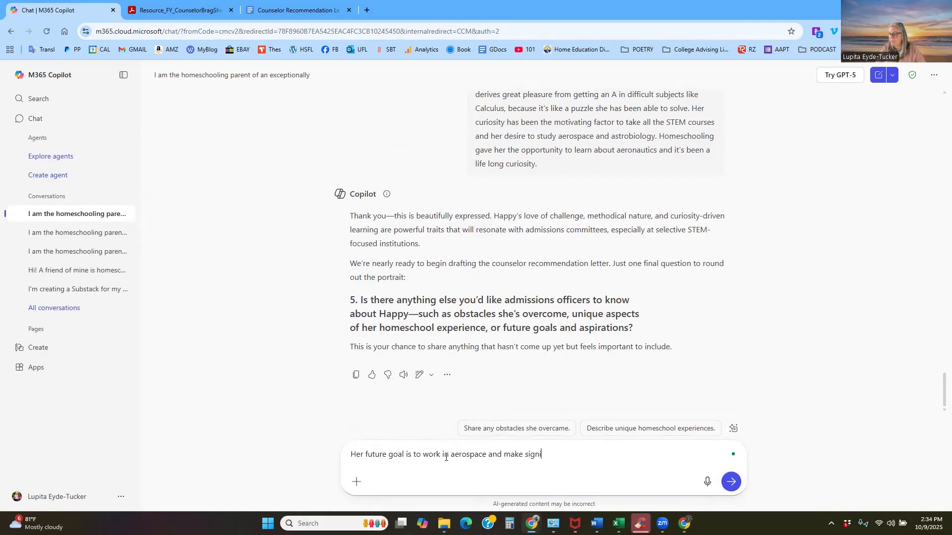
type("ficant impacts in that induc")
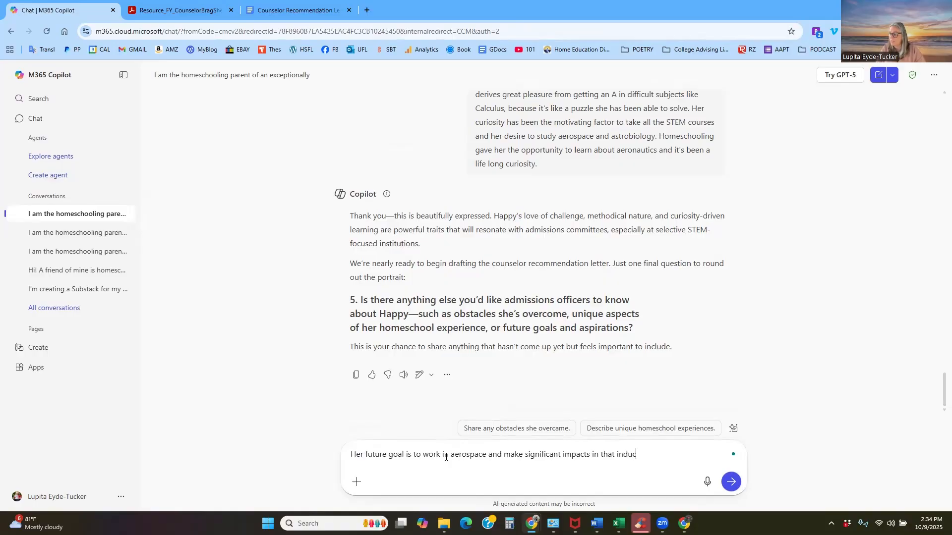
key("BackSpace")
type("stry through innovation and ")
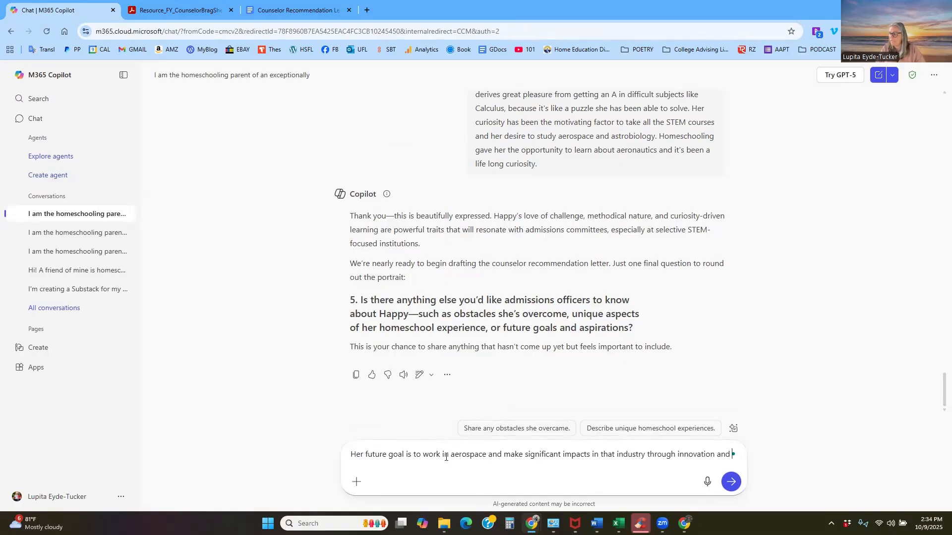
type("cut")
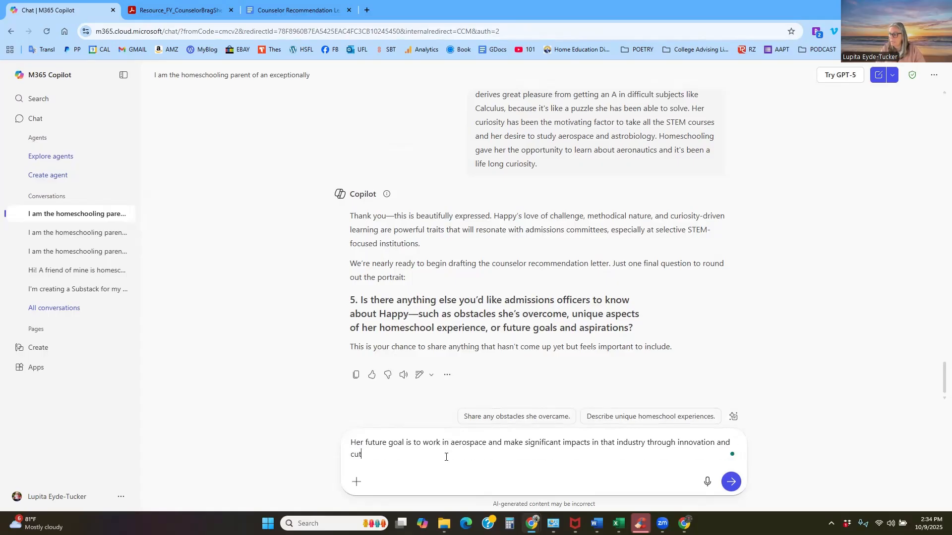
type("ting edge technologyh")
key("BackSpace")
type(". ")
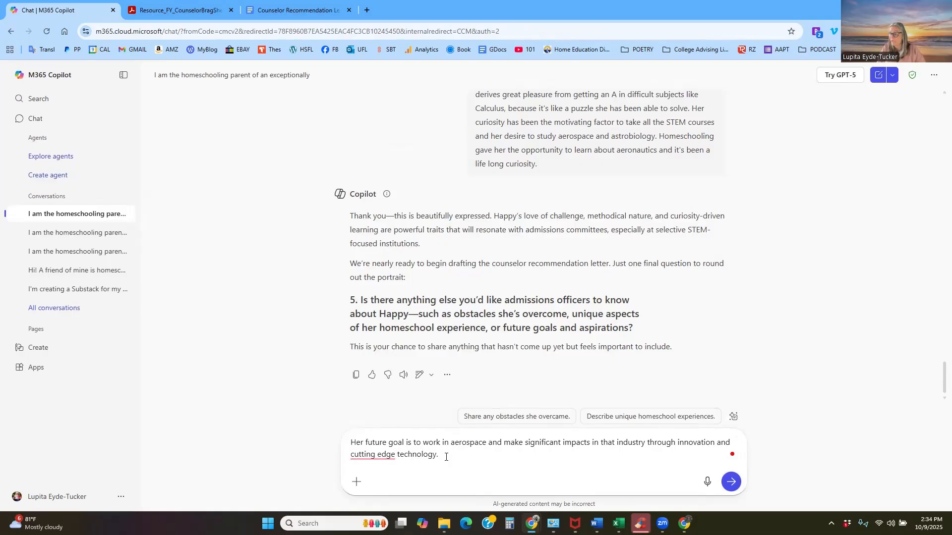
type("SHe")
- Add "She is going be a scientist no matter what!!" to the question 5 answer and send it to generate the letter
key("BackSpace")
key("BackSpace")
key("BackSpace")
type("he is ")
type("going be a ")
type("science")
key("BackSpace")
key("BackSpace")
type("tis")
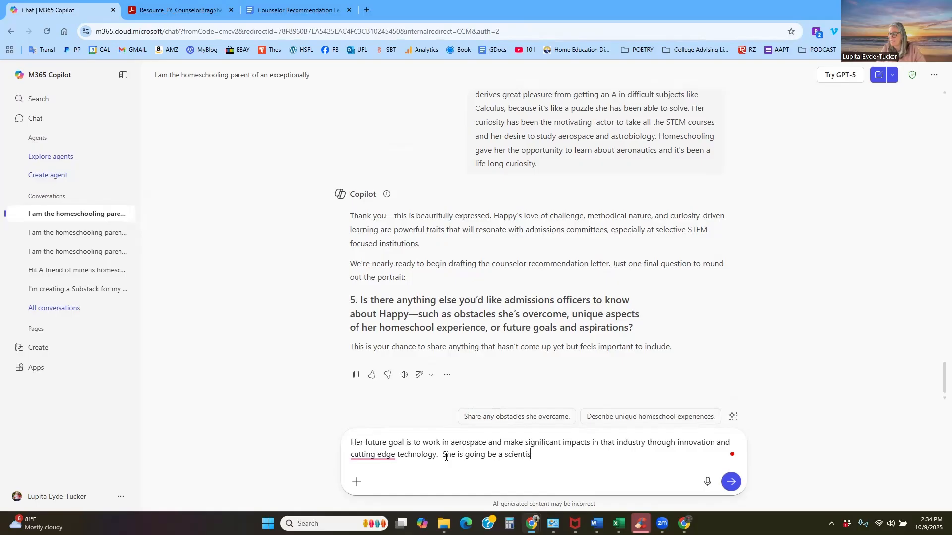
type("t no matter what!!")
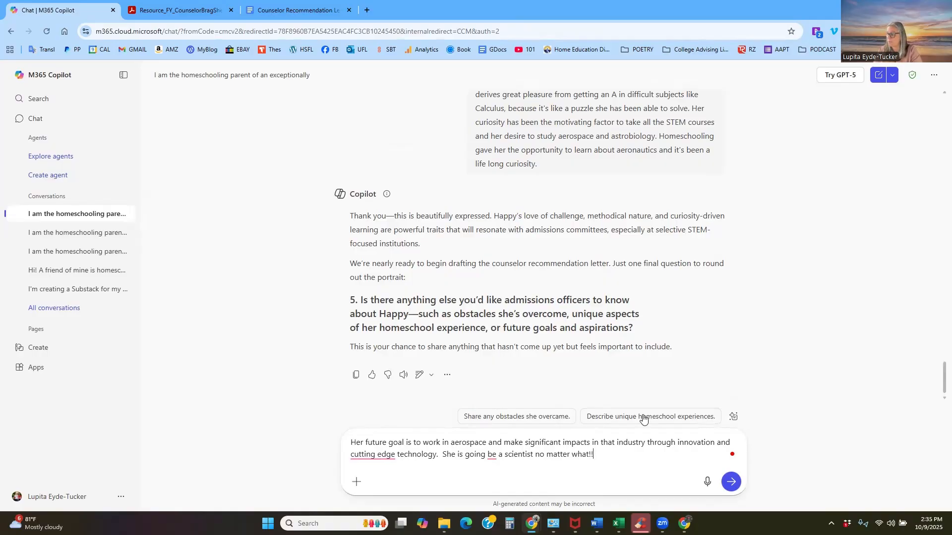
left_click(729, 482)
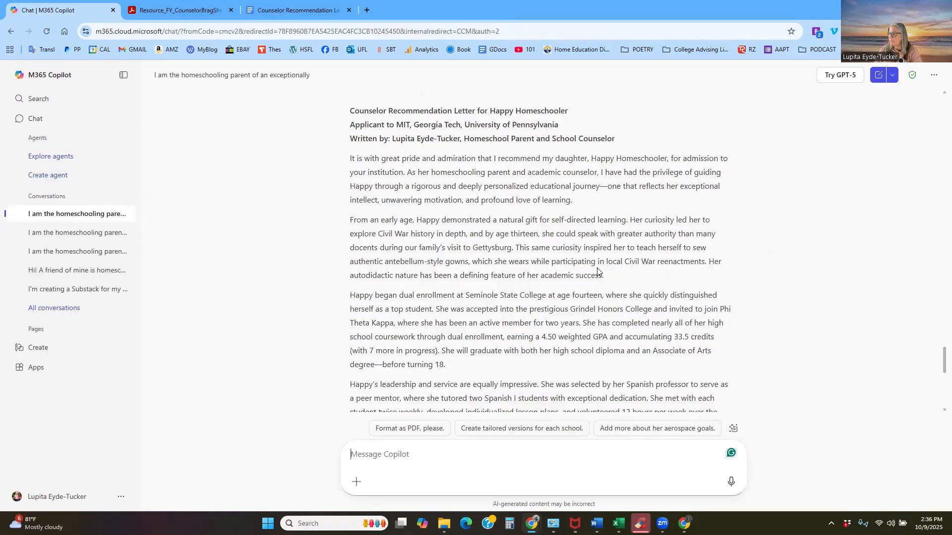
- Review the generated letter through to its closing question and begin the reply with "yes, please tailor the letter for each university"
scroll(590, 267, "down", 3)
scroll(590, 262, "down", 5)
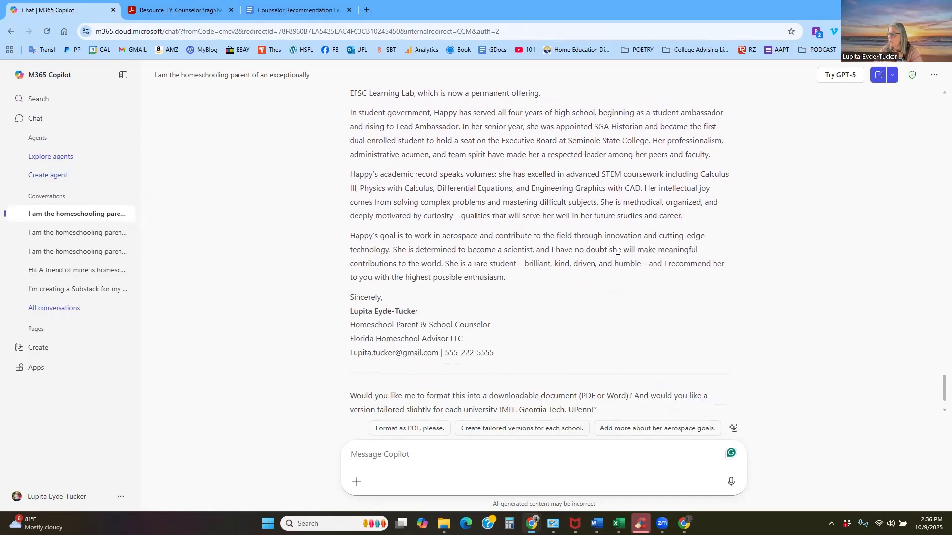
scroll(598, 270, "down", 1)
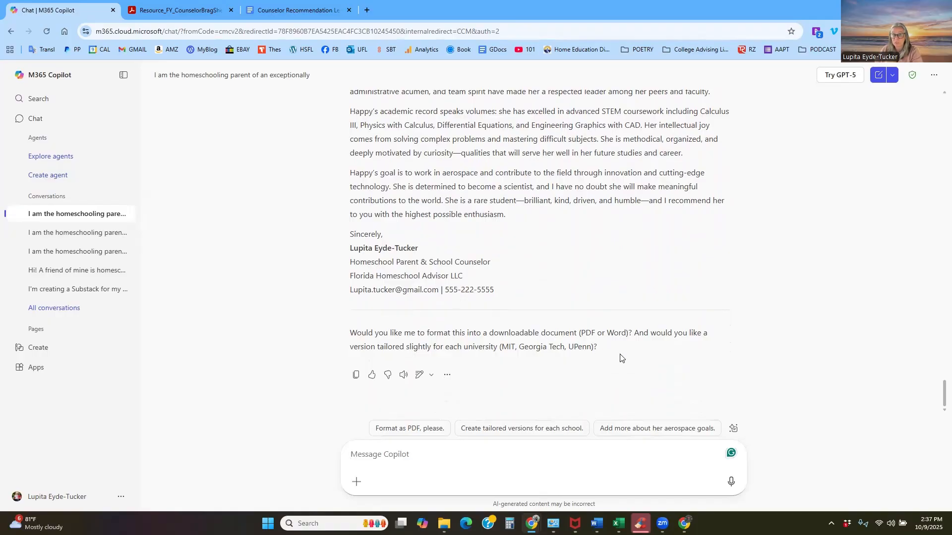
left_click(483, 457)
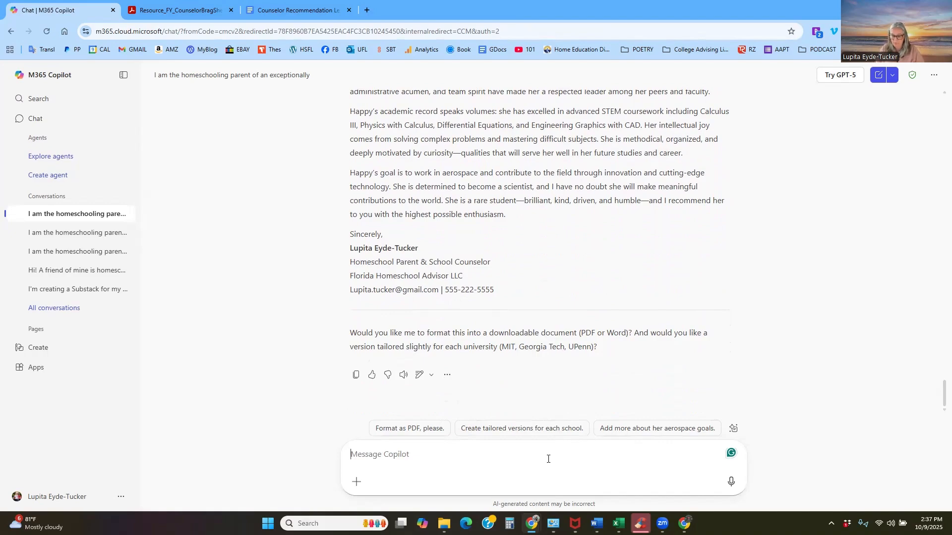
type("yes, plea")
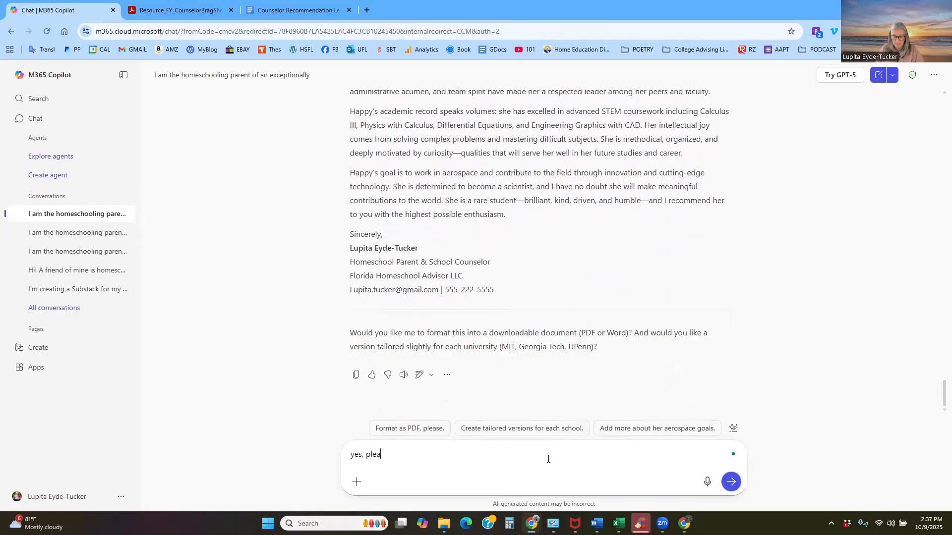
type("se tailor th")
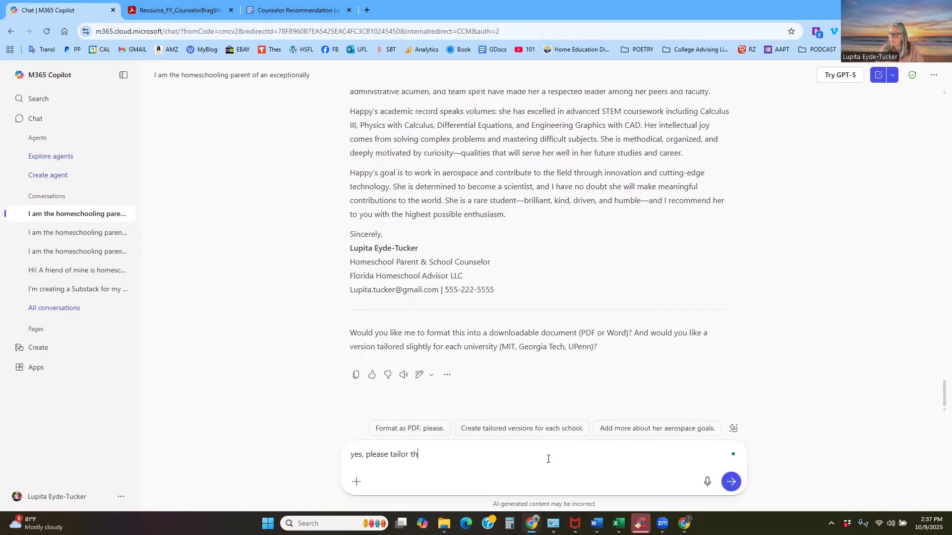
type("e letter for each university")
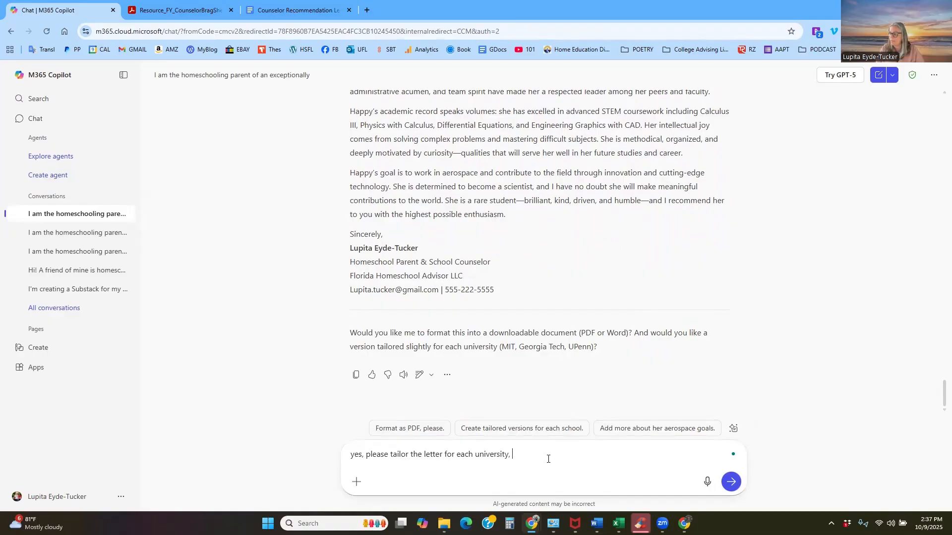
type(", ")
type("b")
type("ut make sure it'")
type("s")
- Complete the reply with ", but make sure each letter focuses on her desire to pursue aerospace engineering." and send it to Copilot
key("BackSpace")
key("BackSpace")
key("BackSpace")
key("BackSpace")
key("BackSpace")
type("each letter focuses")
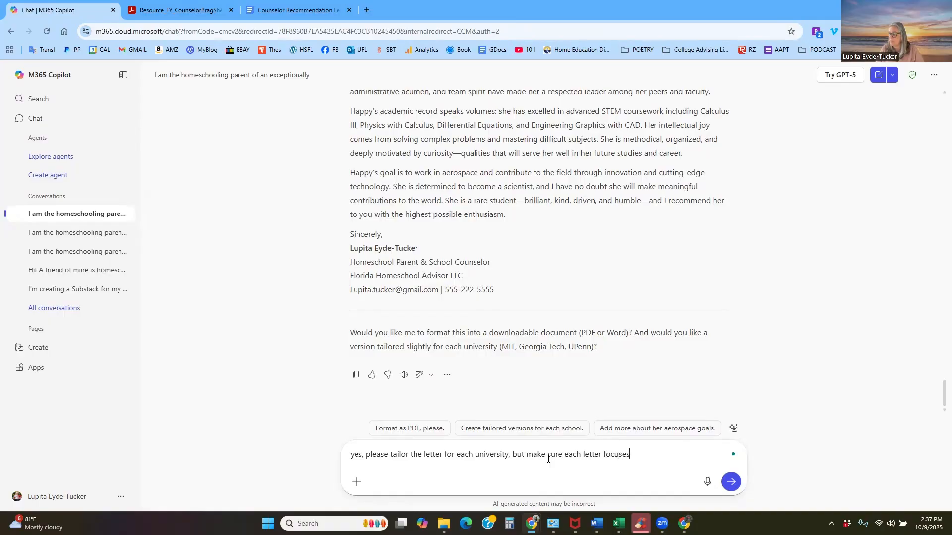
type(" on her desire to pursue aerosp")
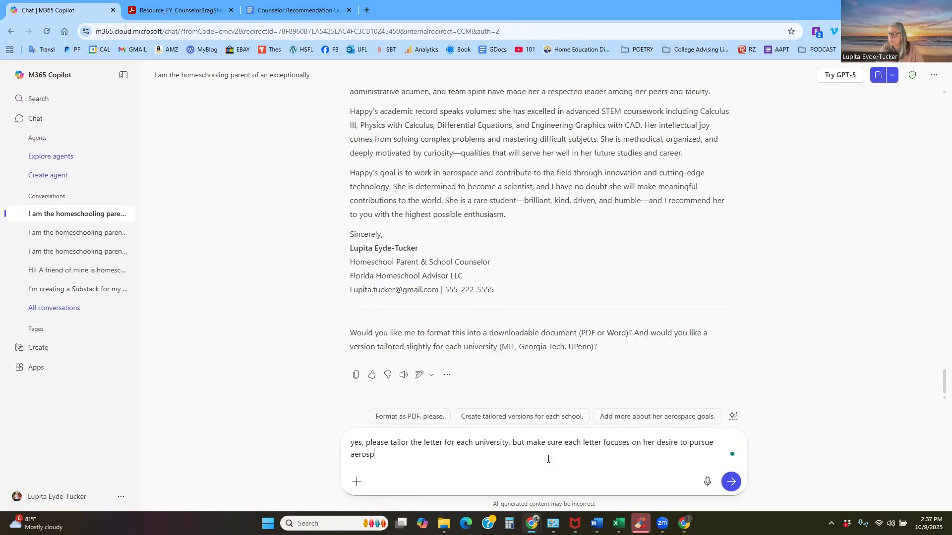
type("ace engineering.")
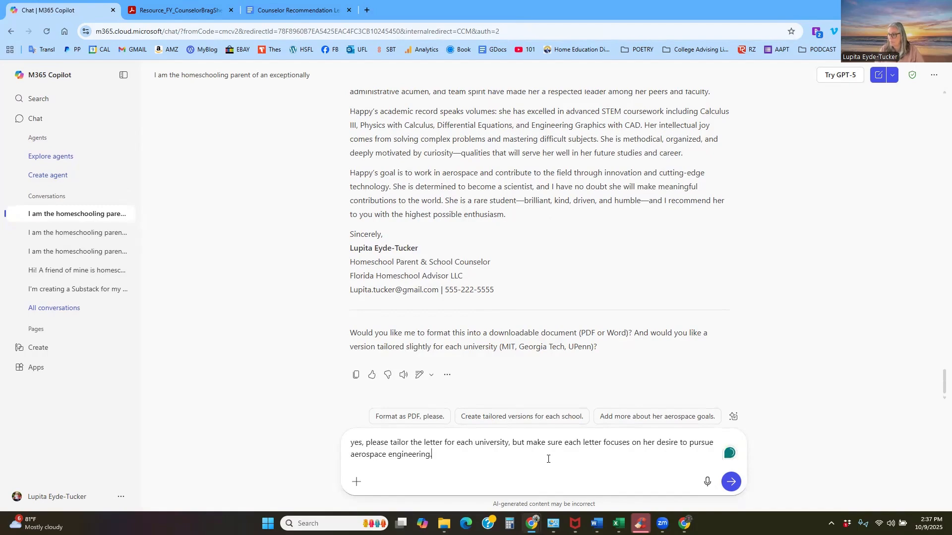
left_click(731, 483)
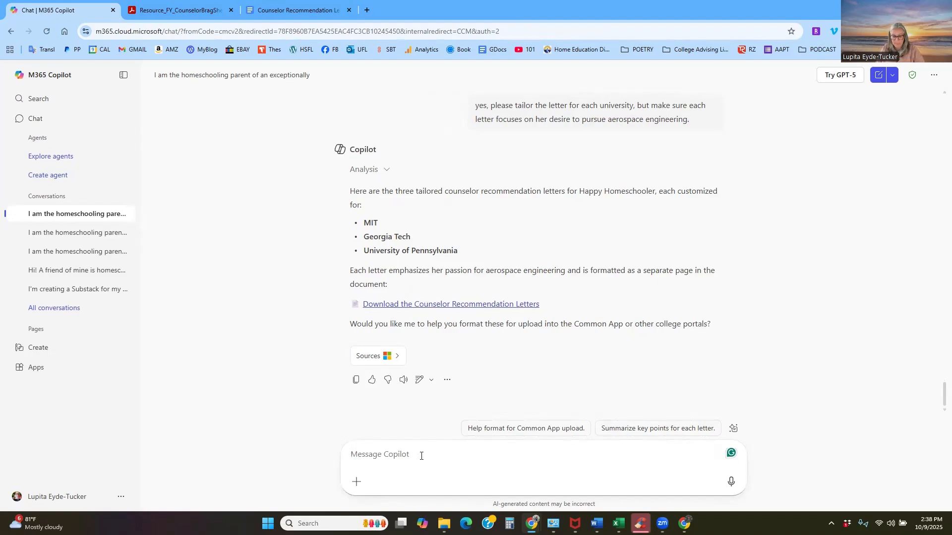
- Send Copilot the follow-up "Thank you. Will you also share the text of each letter here in the chat?"
type("The")
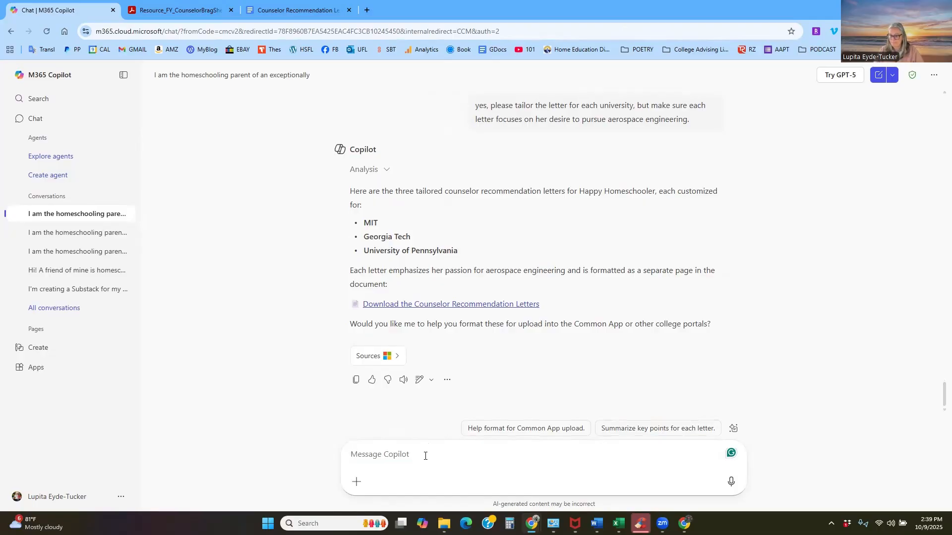
type("Thank you. Will you also share the text of each letter here in the chat?")
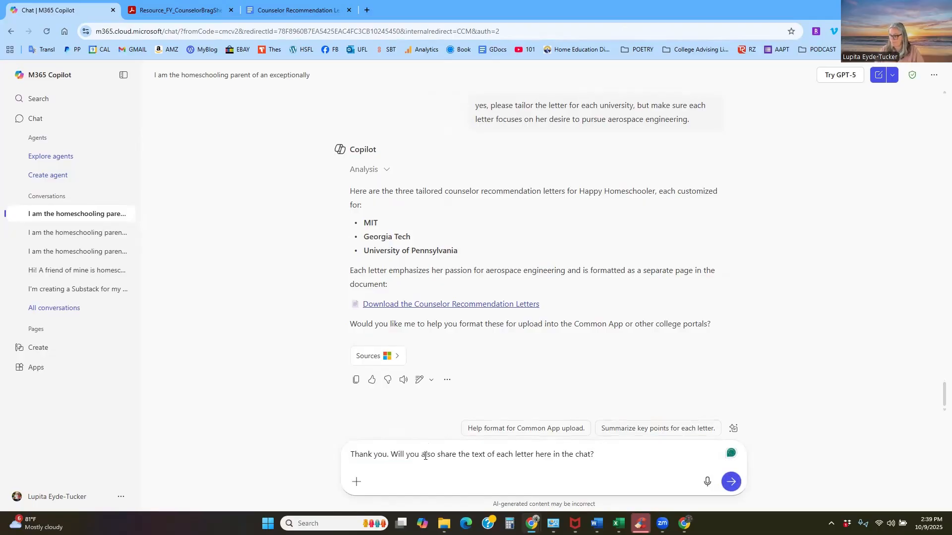
left_click(731, 481)
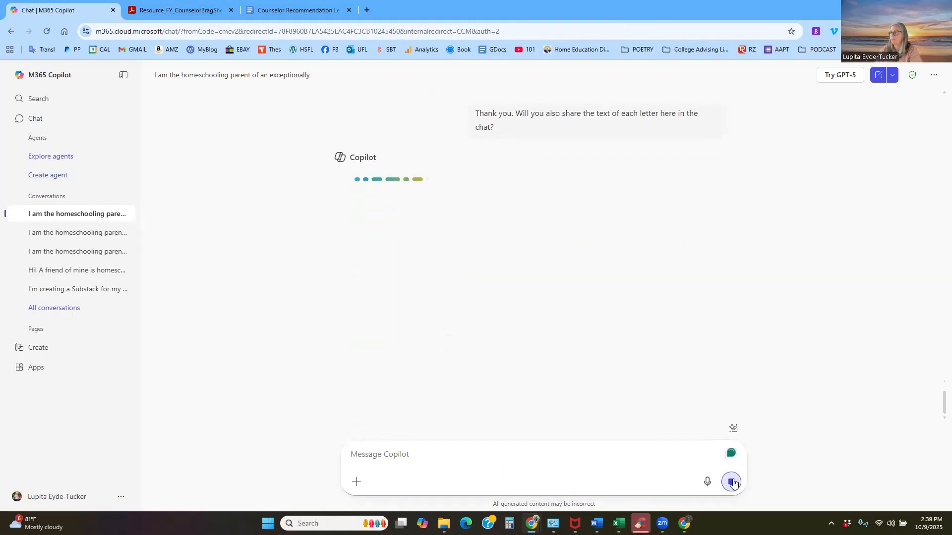